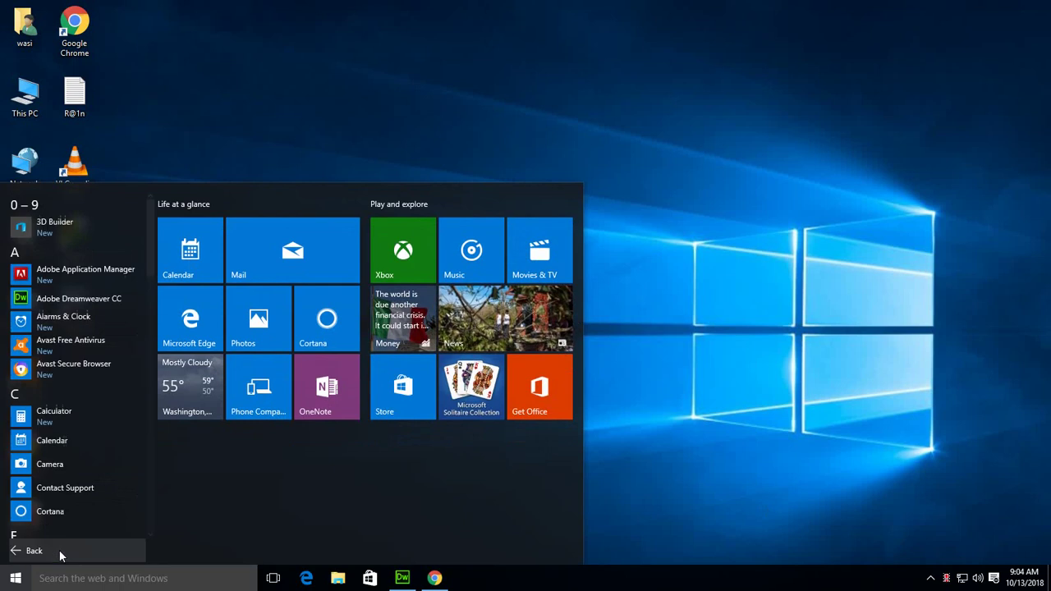
Step: Browse the installed programs for the Microsoft Office 2013 group and look through its applications, including Excel 2013
scroll(84, 405, down, 3)
scroll(87, 489, down, 3)
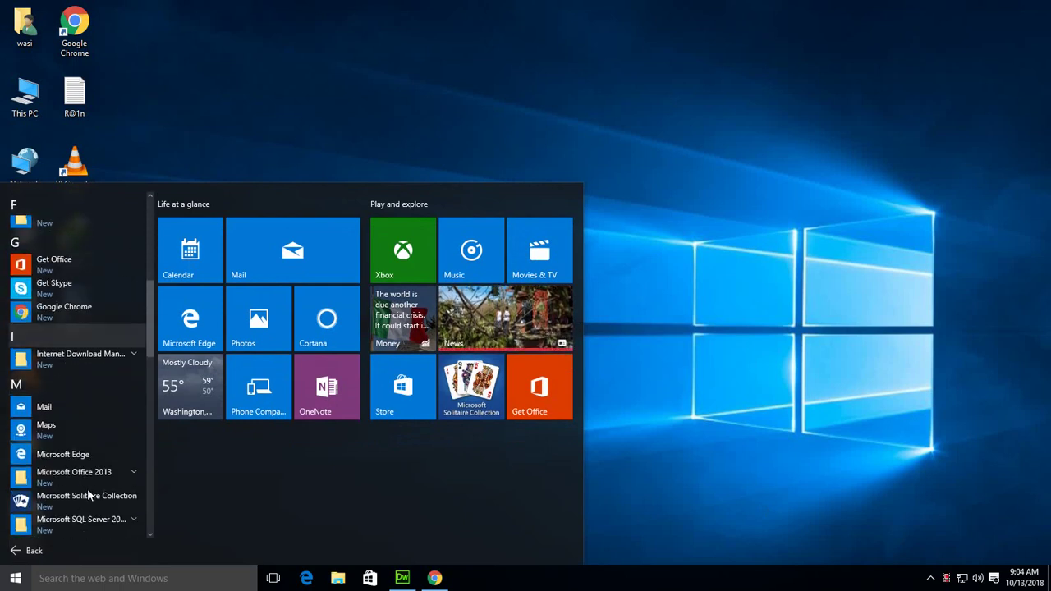
click(75, 473)
scroll(76, 477, down, 3)
scroll(76, 477, down, 1)
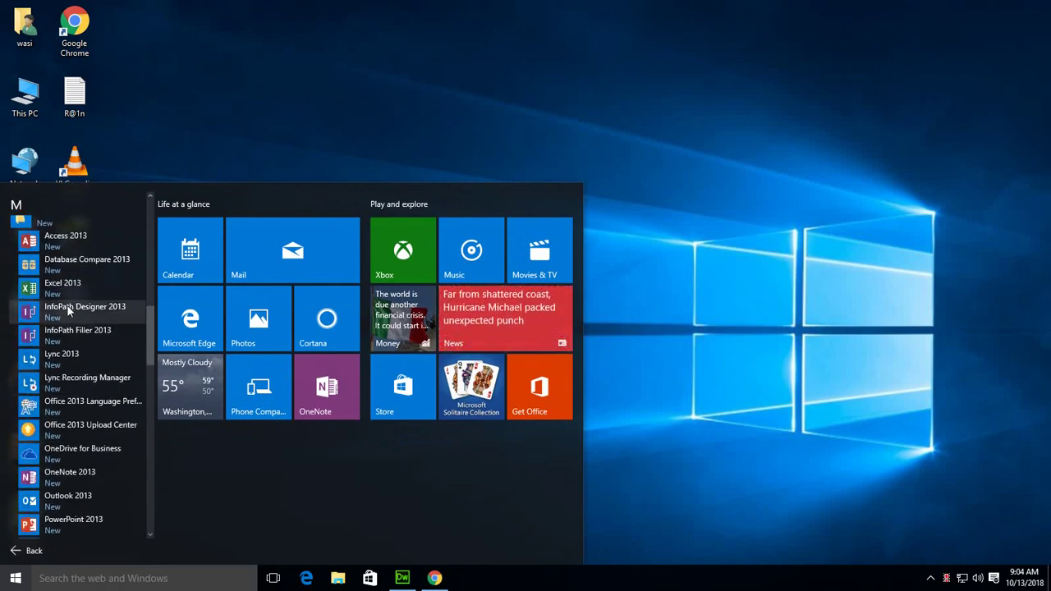
click(632, 361)
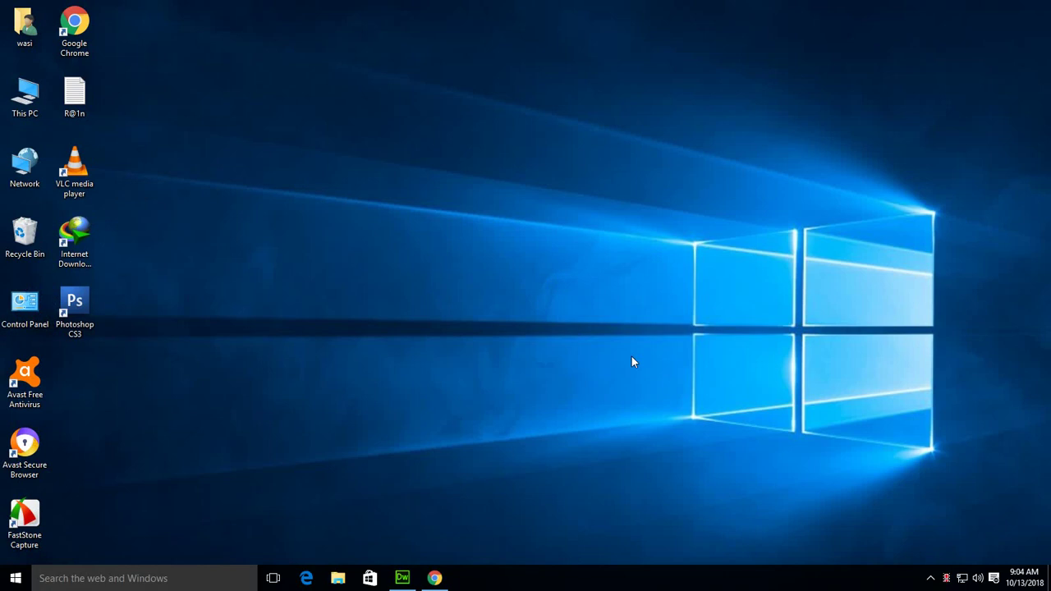
Step: Launch Excel by running the command excel from the Windows Run dialog
key(super+r)
text(w)
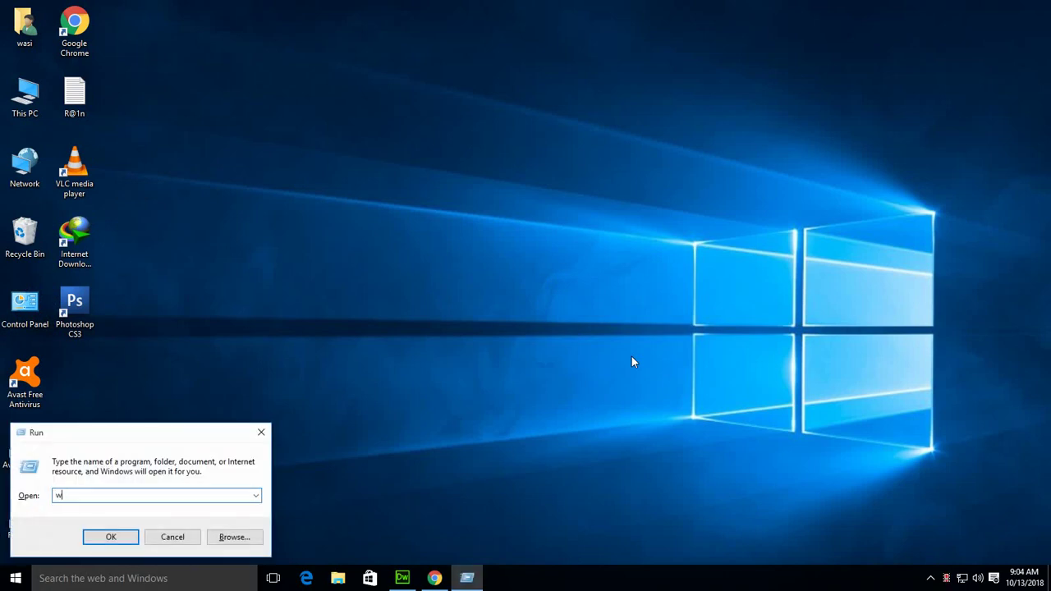
key(BackSpace)
text(excel)
key(Return)
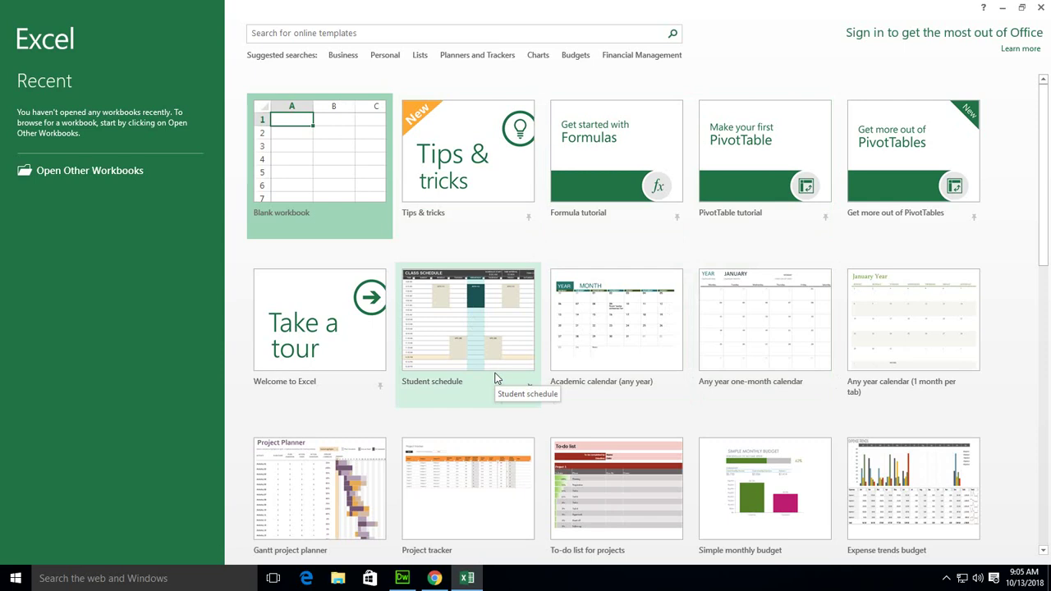
Step: Look through the workbook templates offered on the start screen, from Blank workbook down to Blue sales receipt
scroll(495, 377, down, 3)
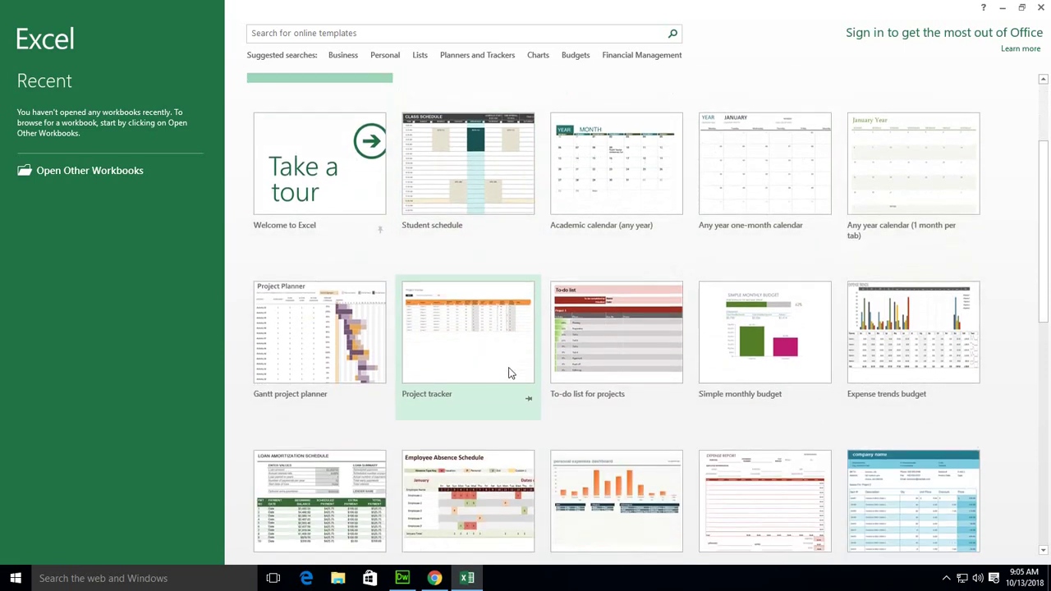
scroll(518, 371, down, 3)
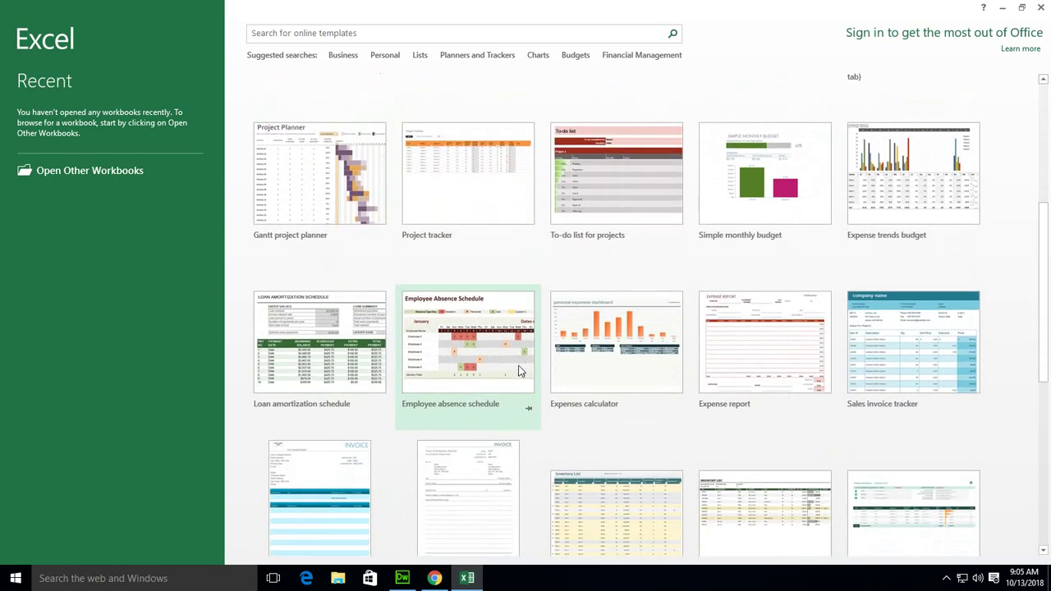
scroll(519, 371, down, 3)
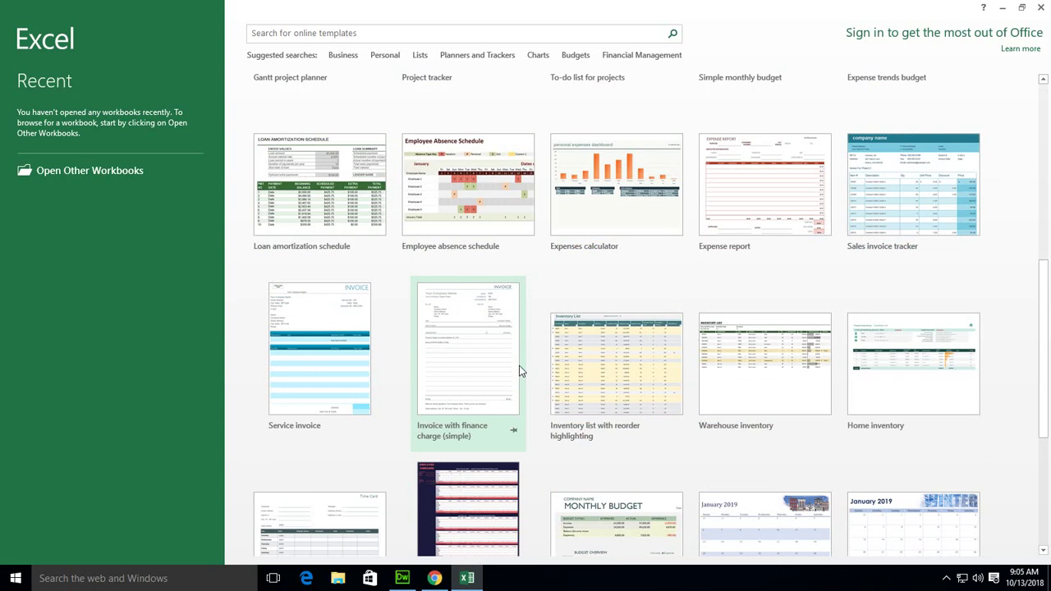
scroll(518, 371, down, 3)
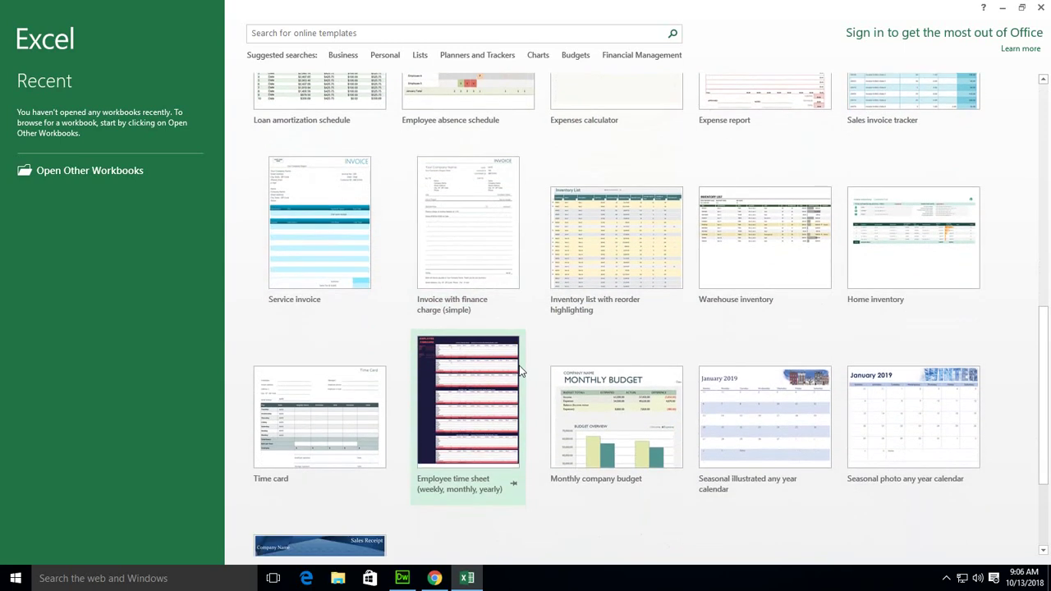
scroll(519, 371, down, 3)
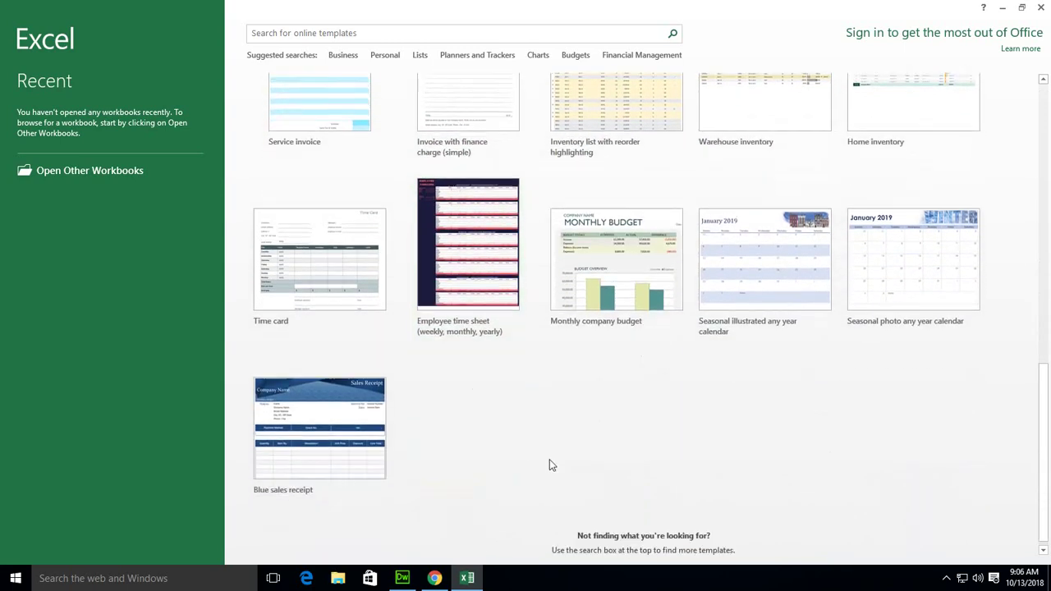
scroll(549, 460, up, 6)
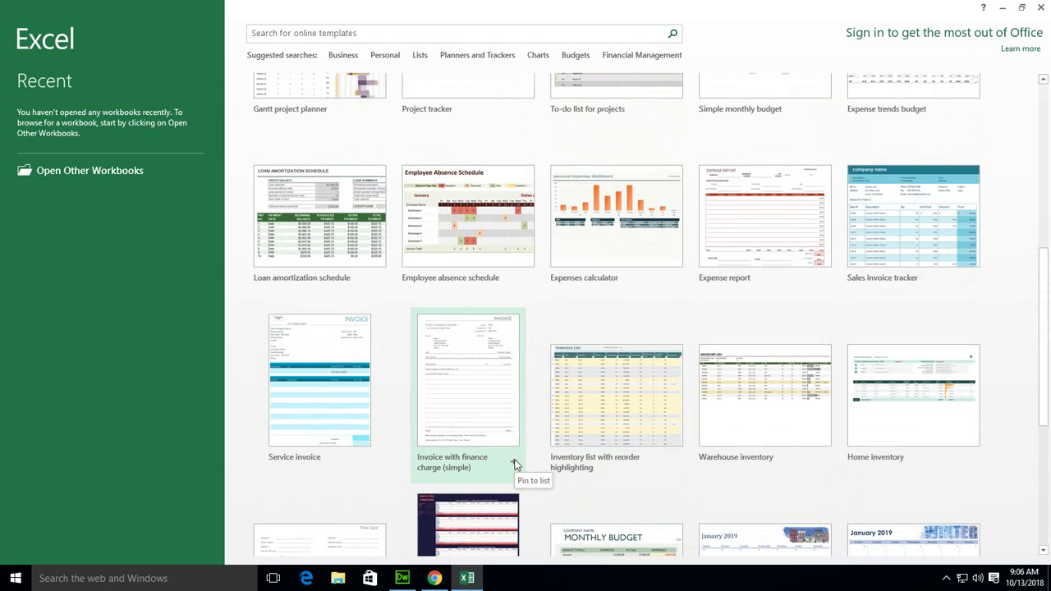
scroll(515, 464, up, 6)
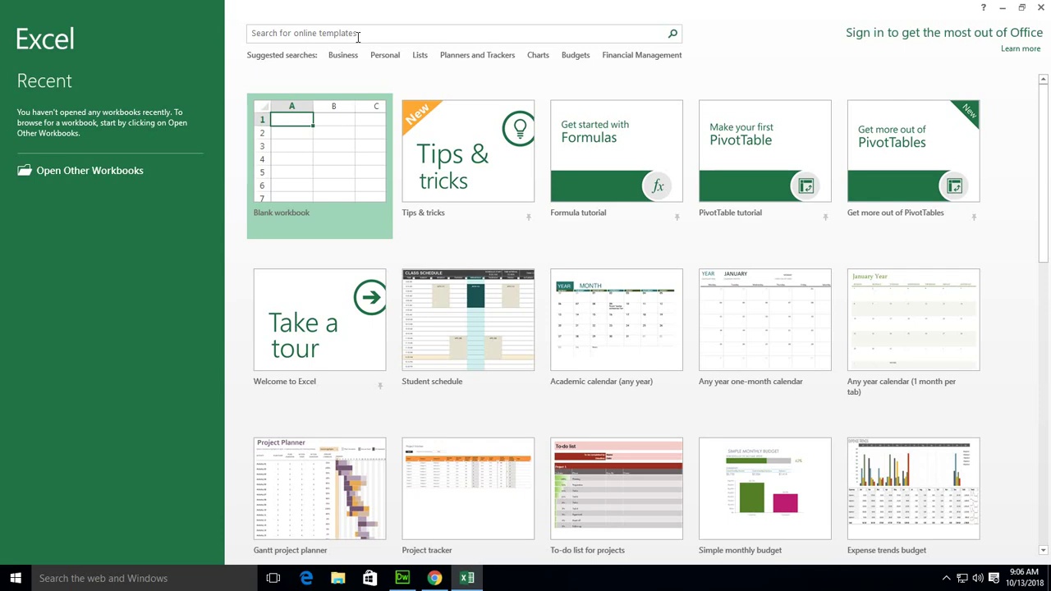
Step: Create a new blank workbook from the start screen
click(358, 36)
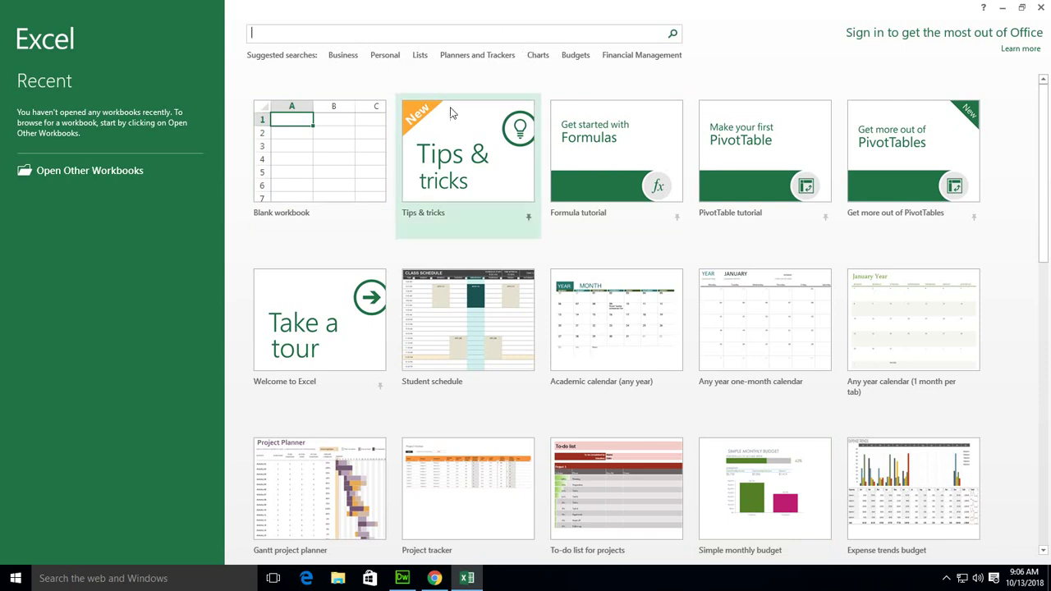
click(357, 160)
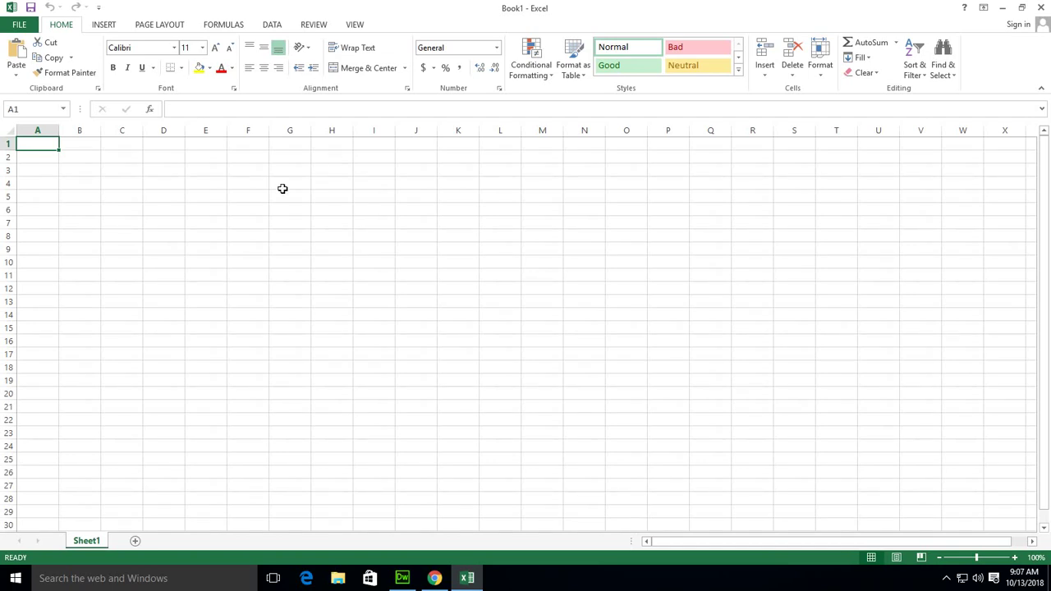
Step: Select the cell ranges B4:V24 and A2:S22 one after the other, clearing each selection
drag(95, 182, 936, 443)
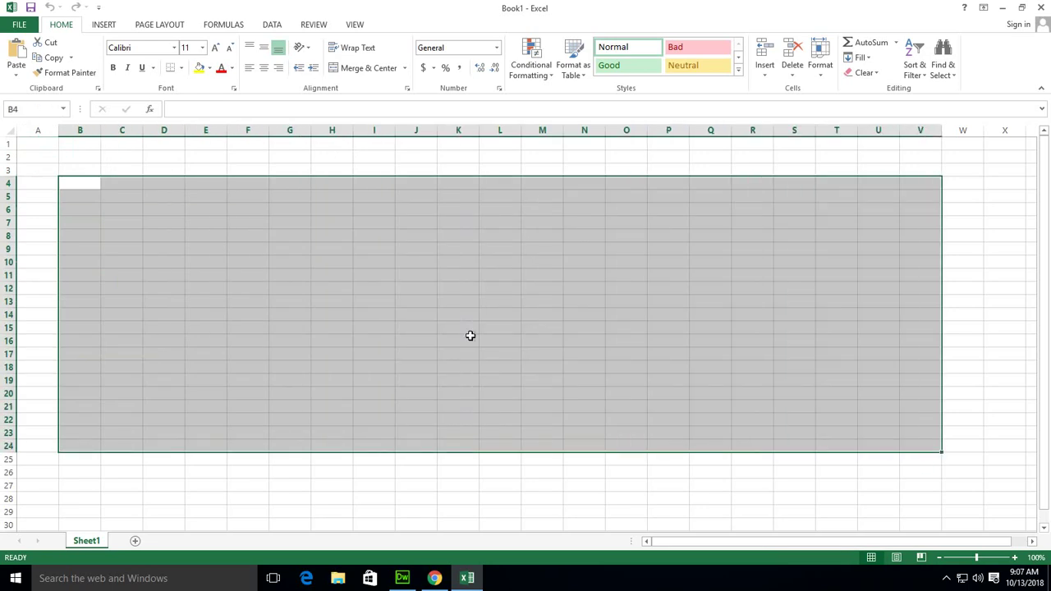
click(364, 284)
click(294, 265)
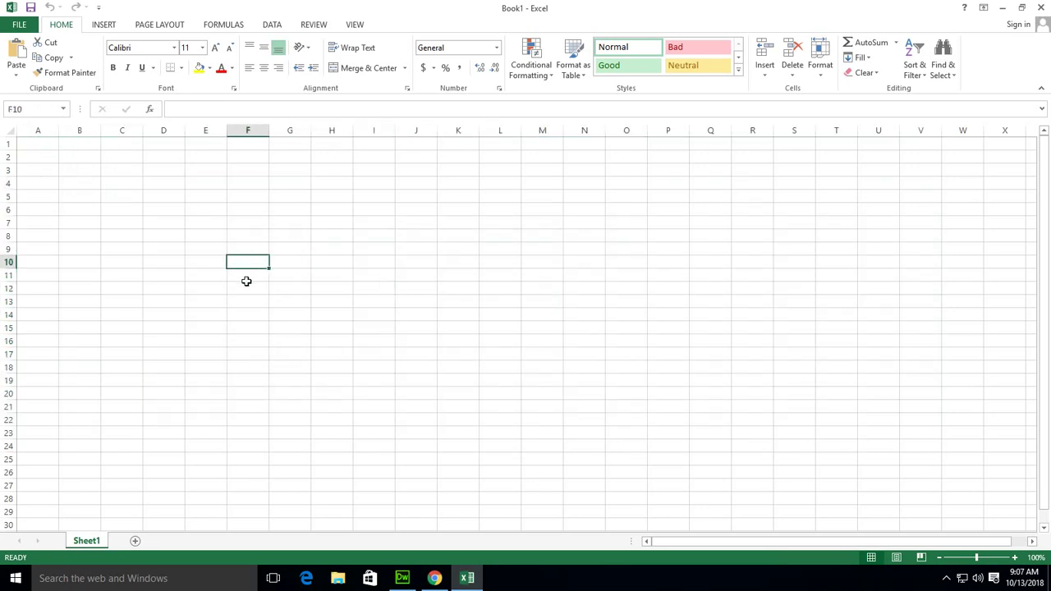
drag(33, 156, 788, 422)
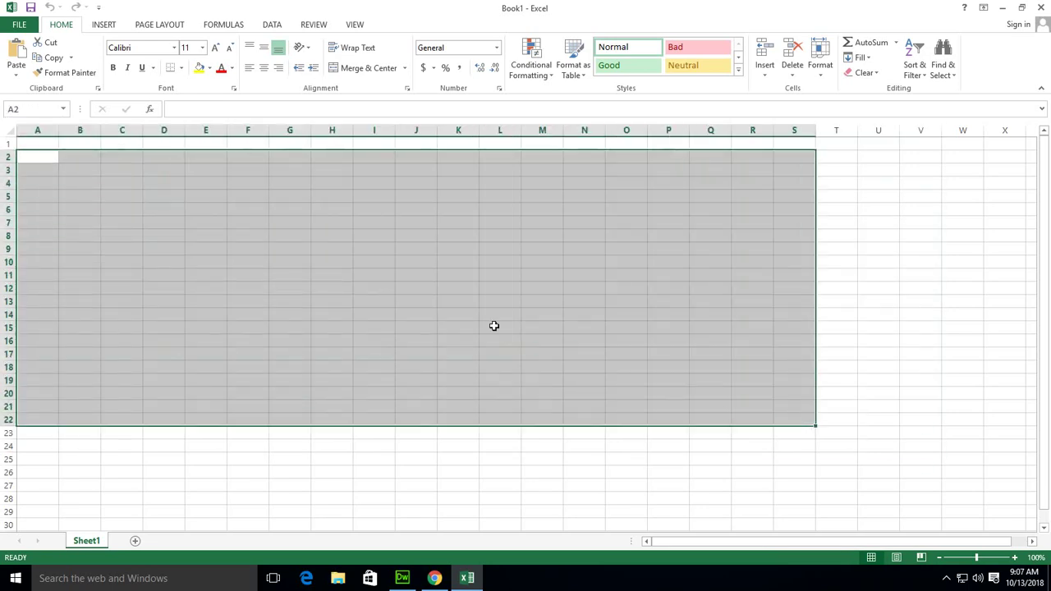
click(356, 284)
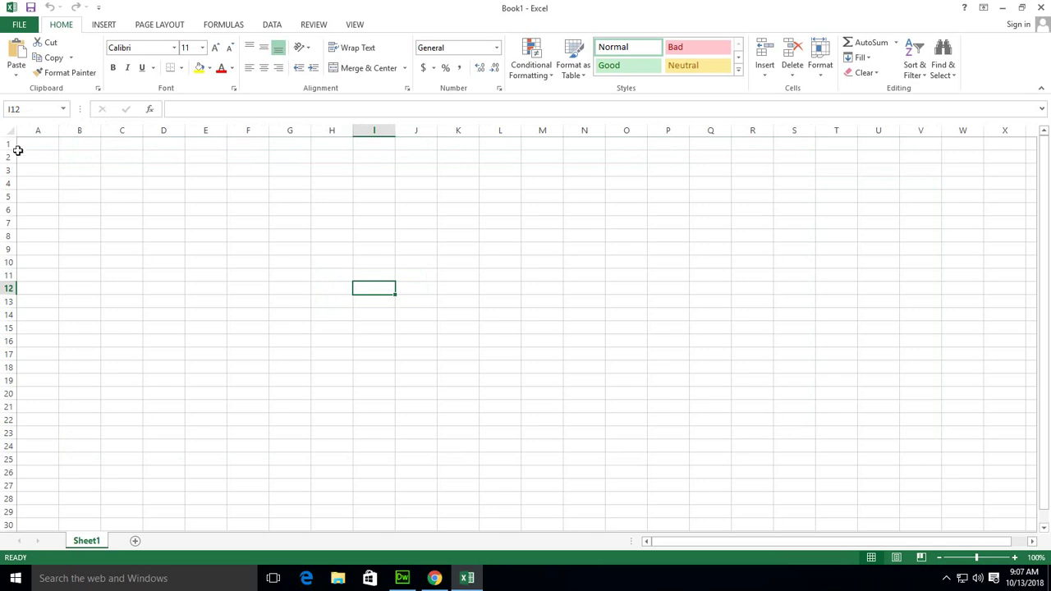
Step: Select cells A1:T1, the whole of row 1 and the whole of column A in turn, clearing the selection at cell D3
drag(24, 144, 816, 145)
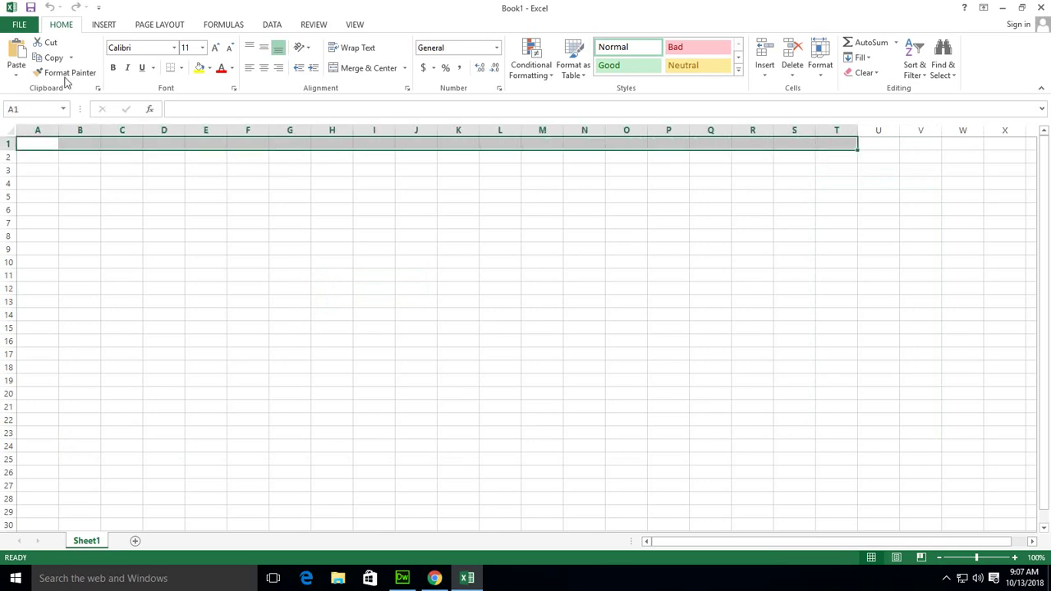
click(7, 144)
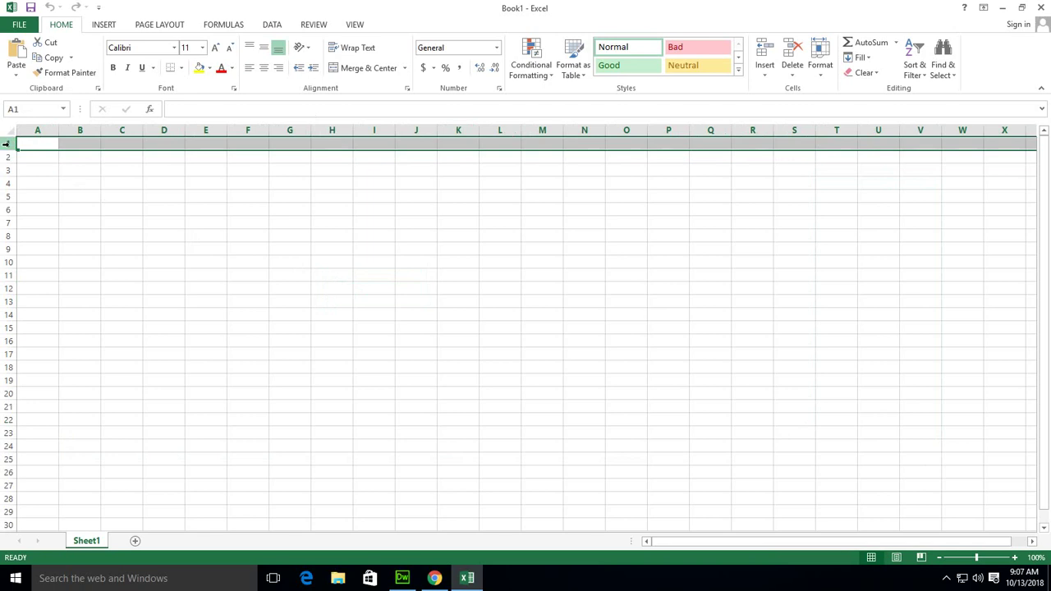
click(36, 130)
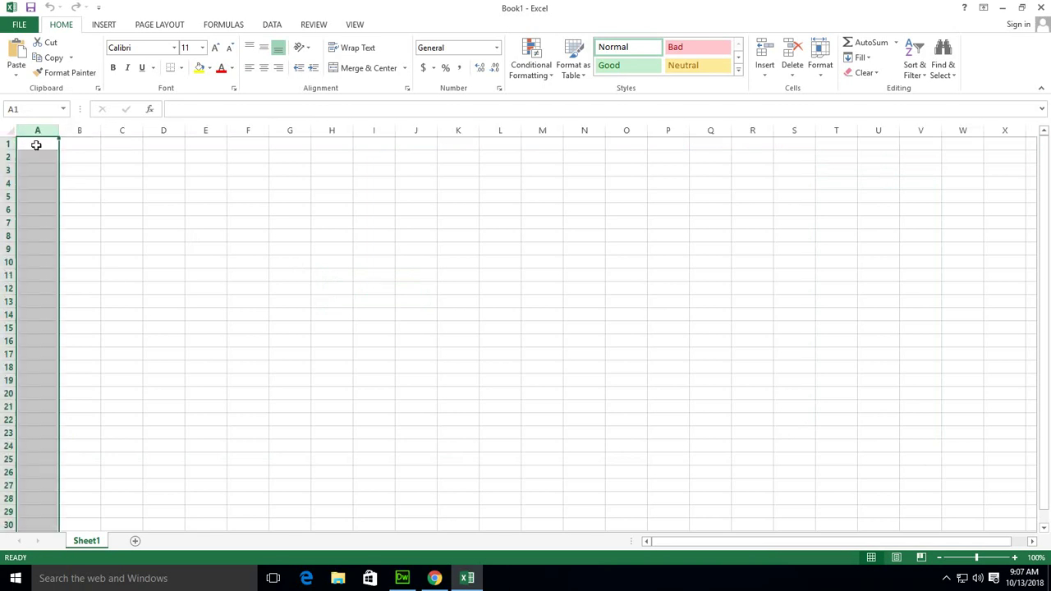
click(145, 171)
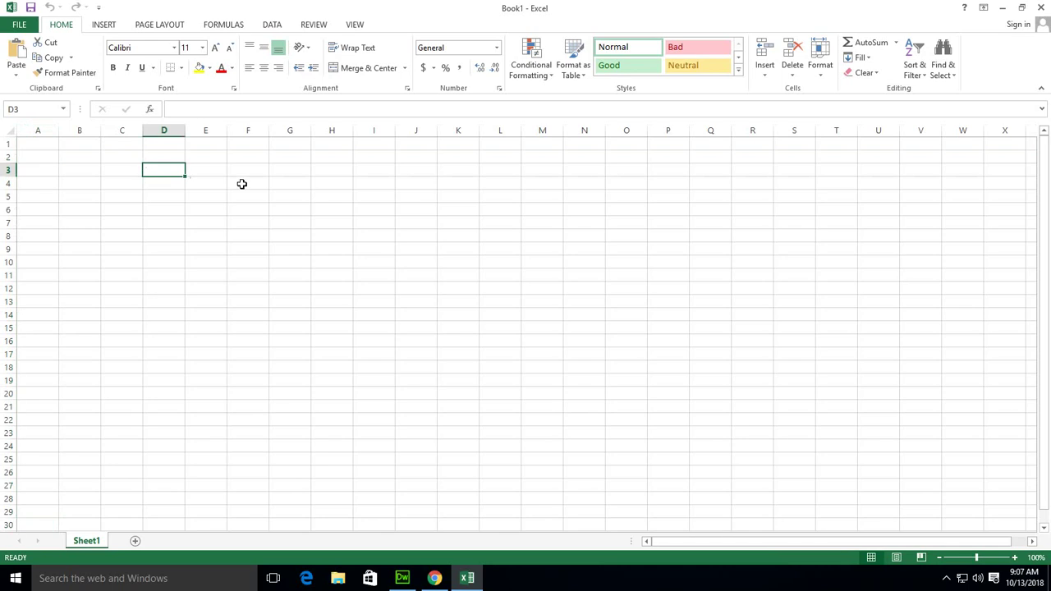
Step: Select the single cells F4, H5, H9, I10 and G9 in turn and check the cell address in the Name Box
click(243, 184)
click(347, 197)
click(320, 244)
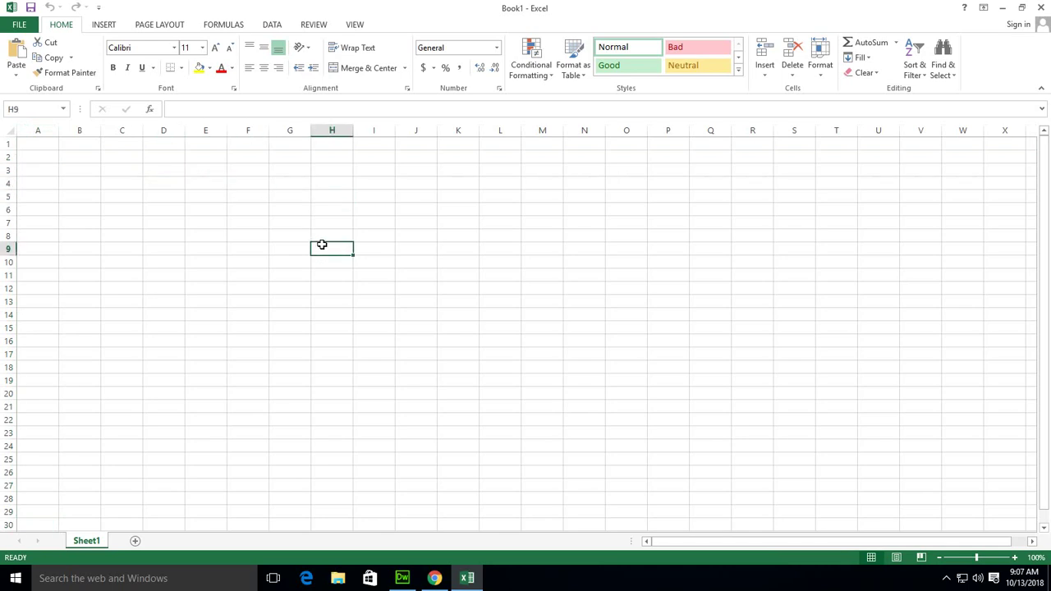
click(25, 110)
click(379, 261)
click(291, 248)
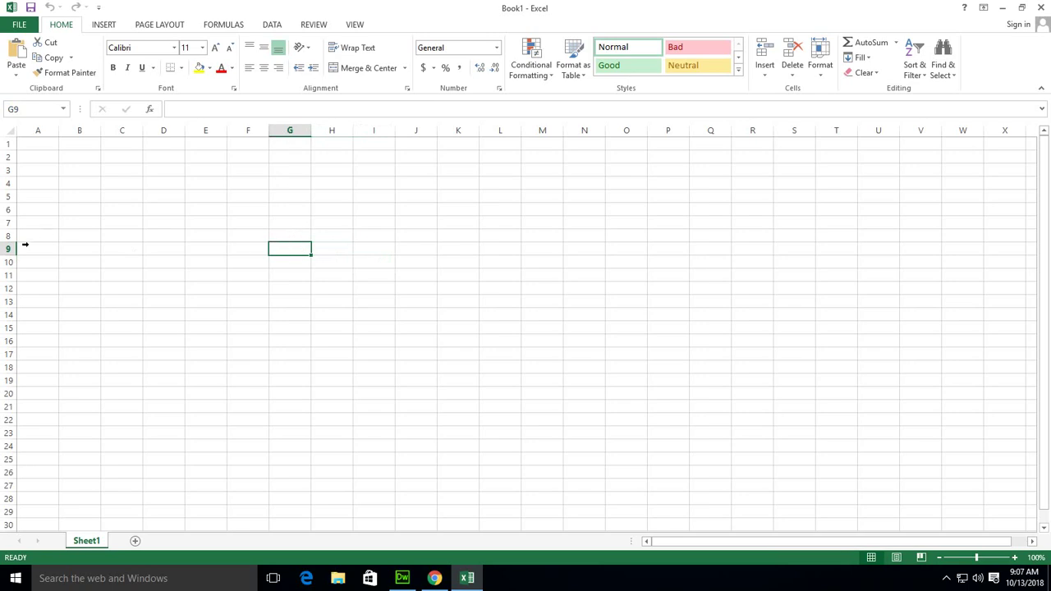
Step: Examine the Name Box and formula bar for individual cells, opening G9, D6 and D8 for editing in turn
click(32, 110)
click(188, 109)
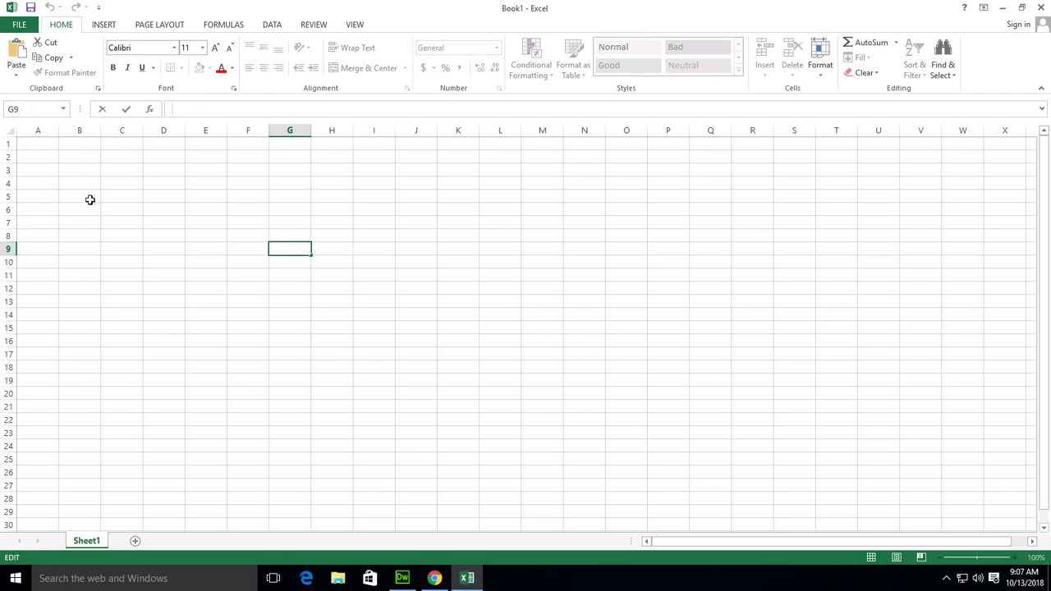
click(247, 212)
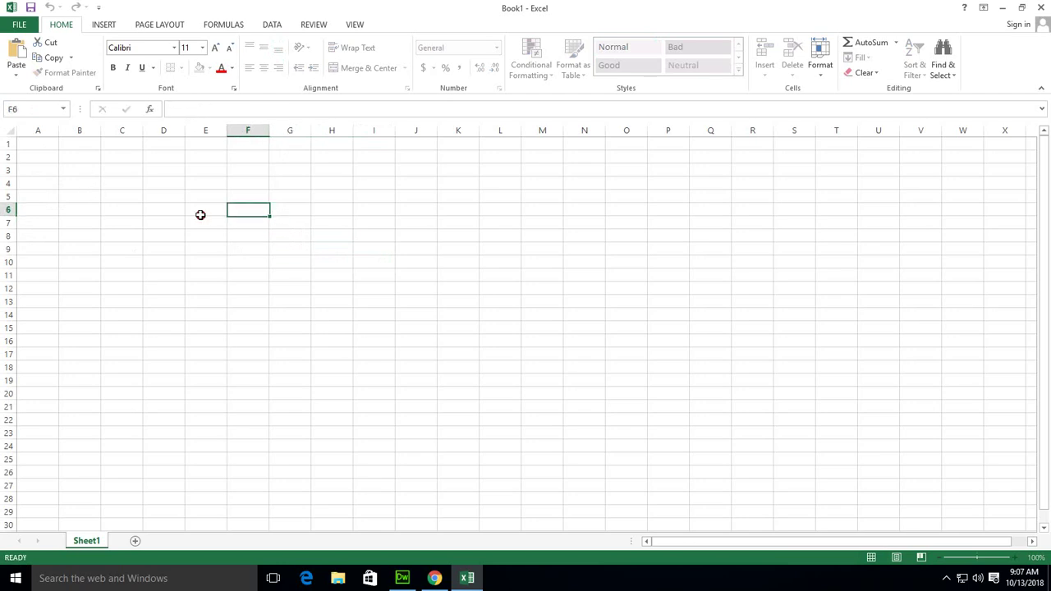
click(202, 214)
click(162, 215)
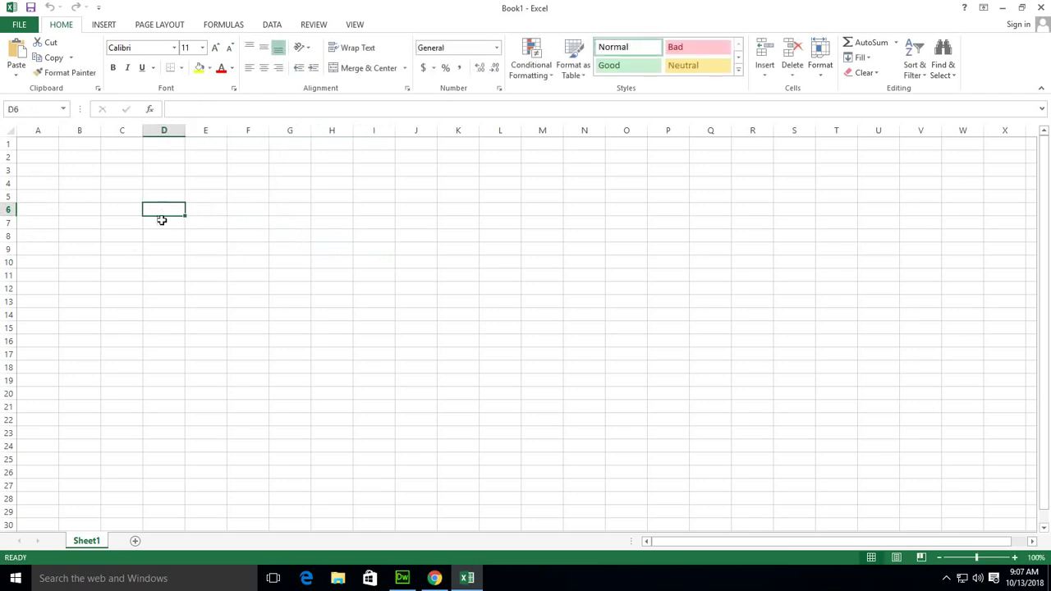
click(176, 108)
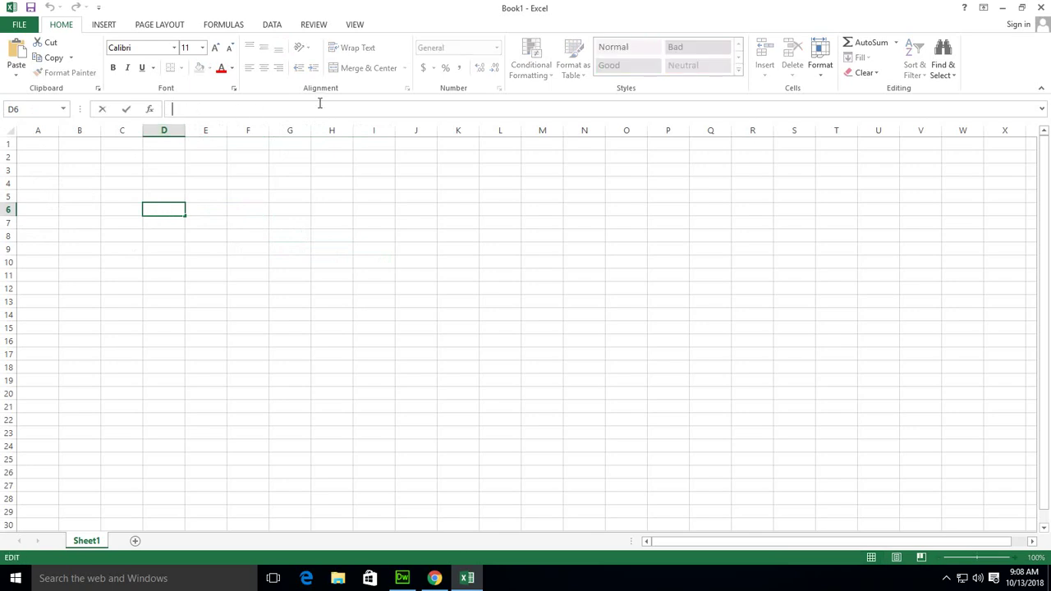
click(164, 238)
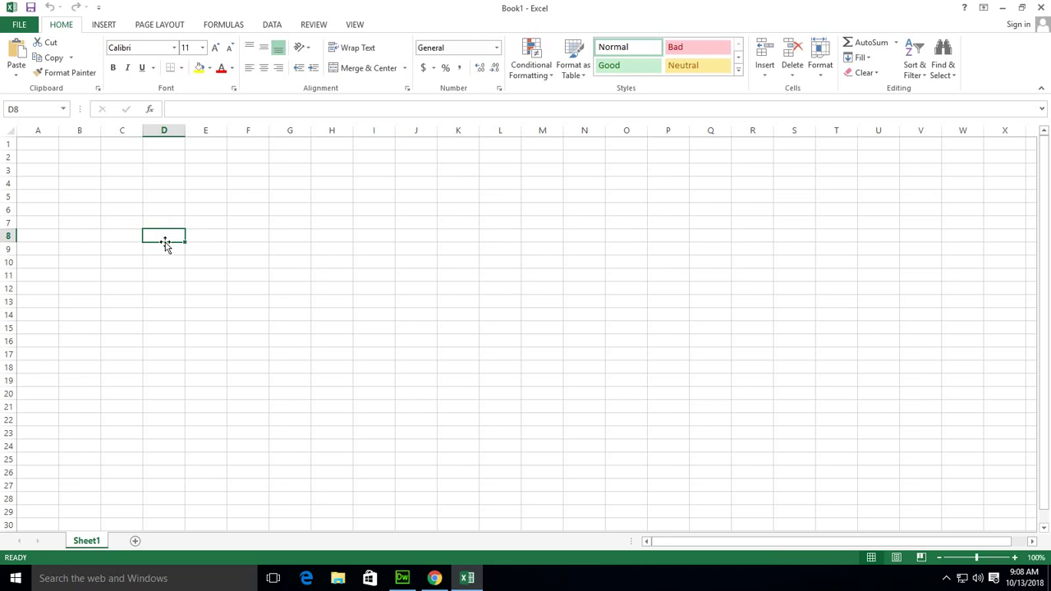
click(209, 106)
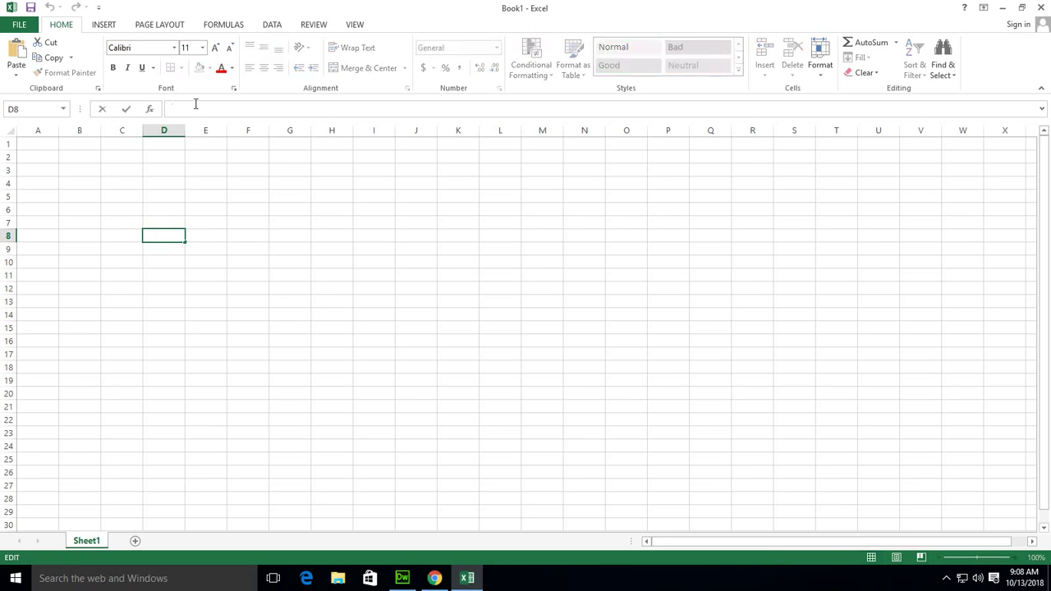
Step: Look over the Home and Insert command groups, returning to the Home commands
click(64, 25)
scroll(144, 35, down, 1)
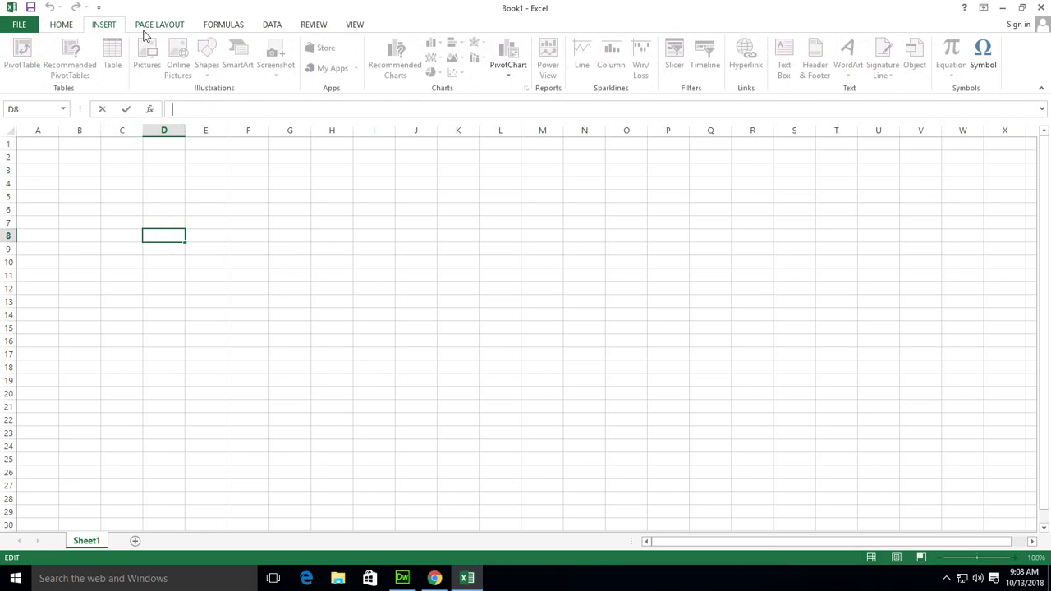
click(51, 27)
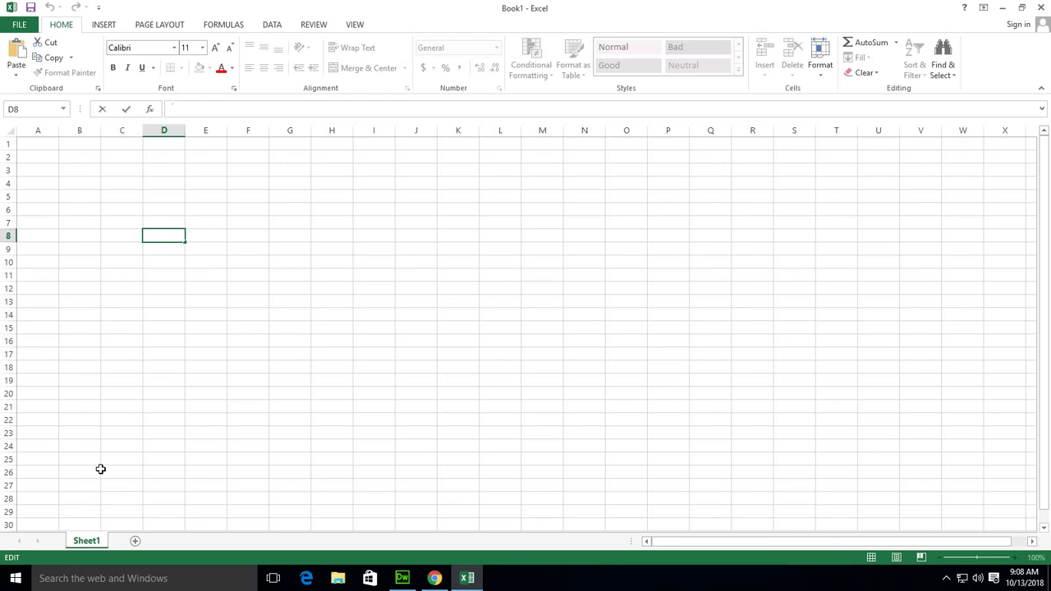
Step: Leave cell editing and add two new worksheets, Sheet2 and Sheet3, after Sheet1
click(136, 542)
click(137, 365)
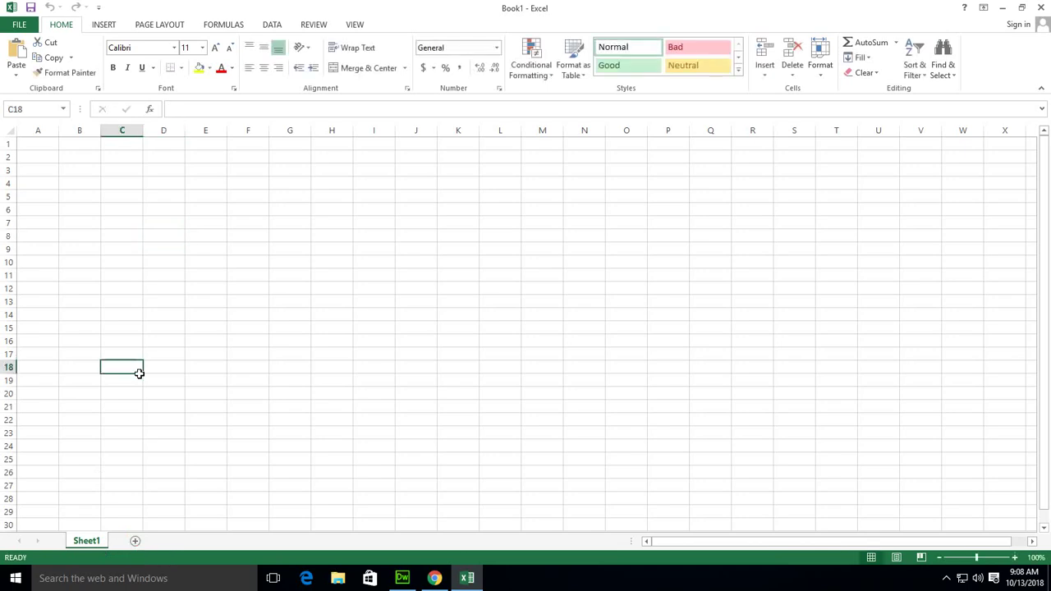
click(138, 541)
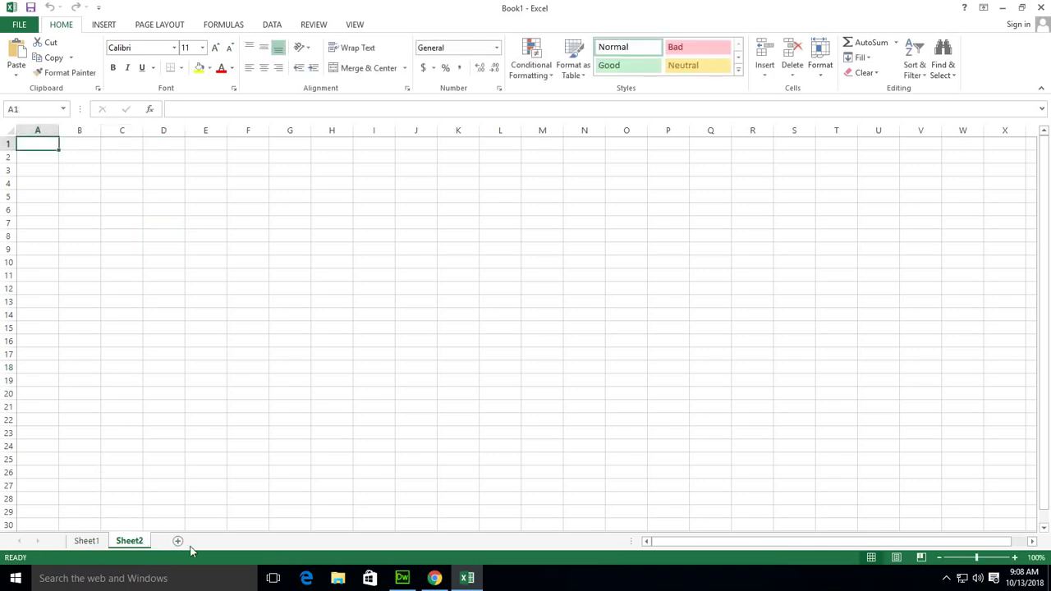
click(178, 542)
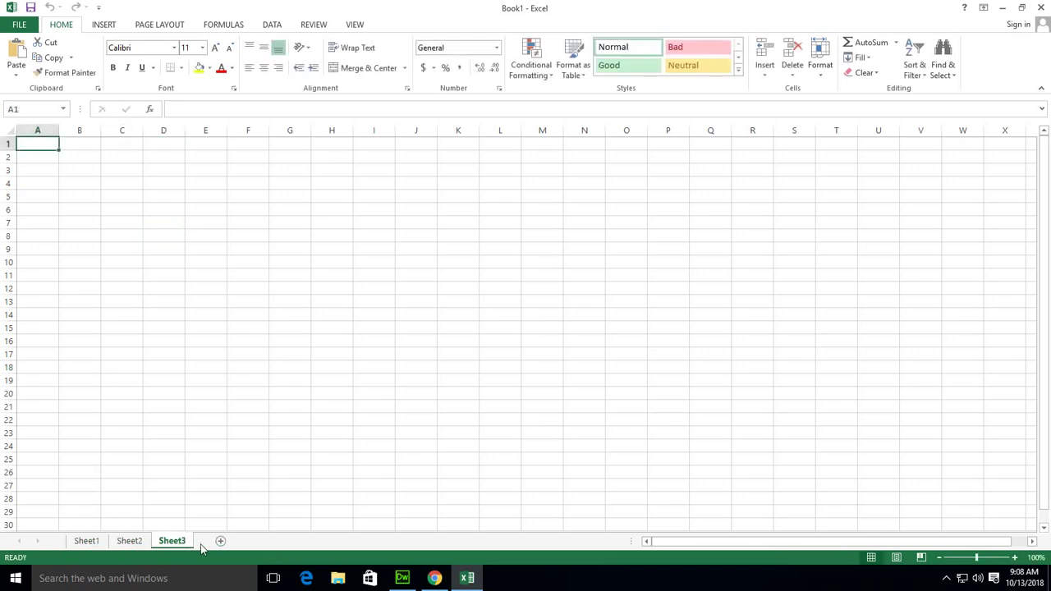
Step: Return to Sheet1, try zooming the worksheet in to 120% and set the zoom back to 100%
click(101, 544)
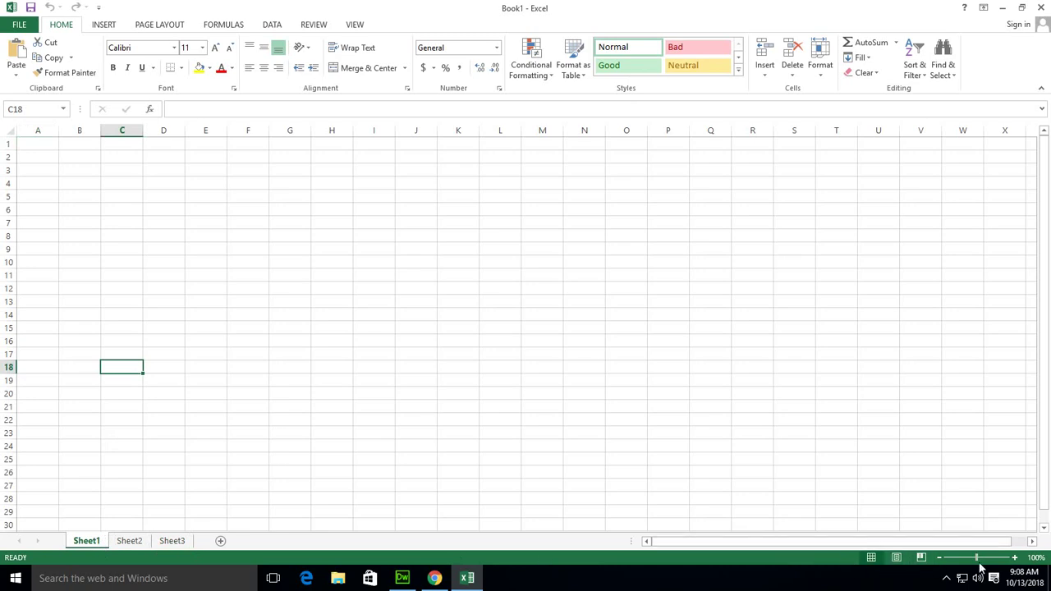
drag(977, 559, 980, 558)
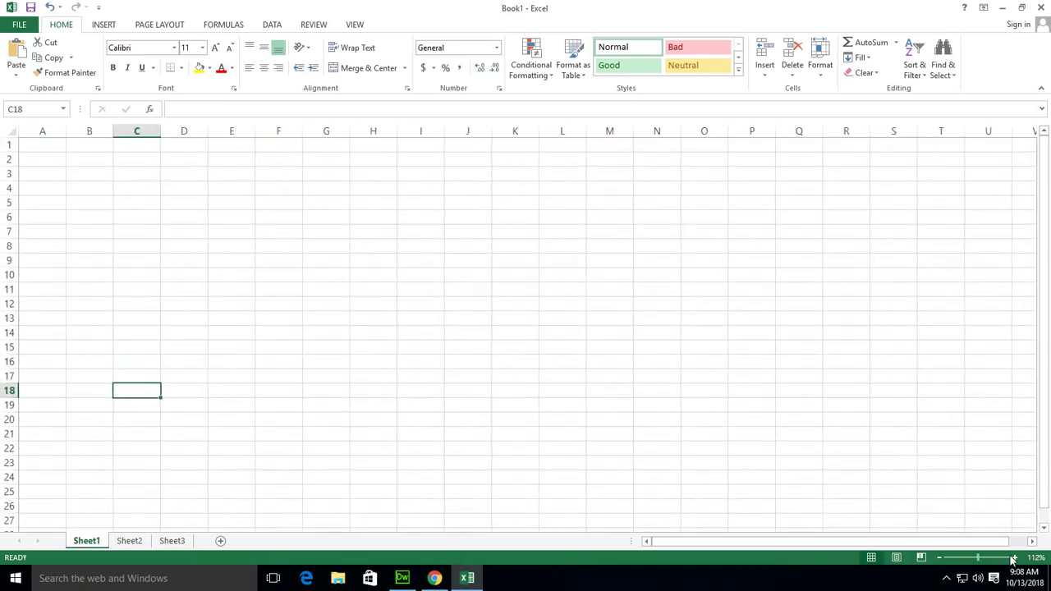
click(1013, 558)
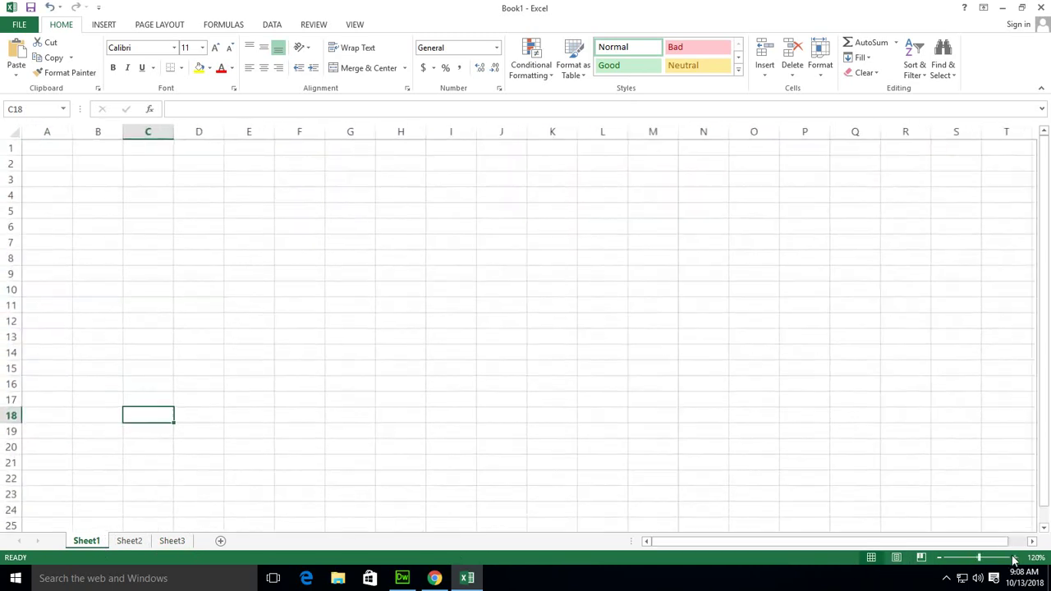
click(938, 559)
click(938, 559)
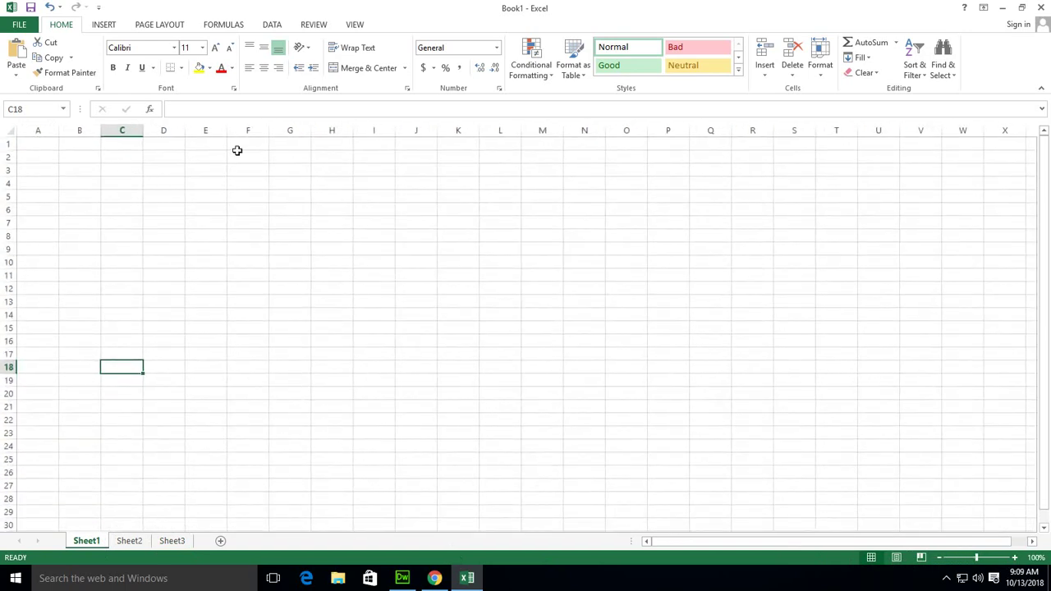
Step: Enter the sample text "abc" in cell B3
click(38, 157)
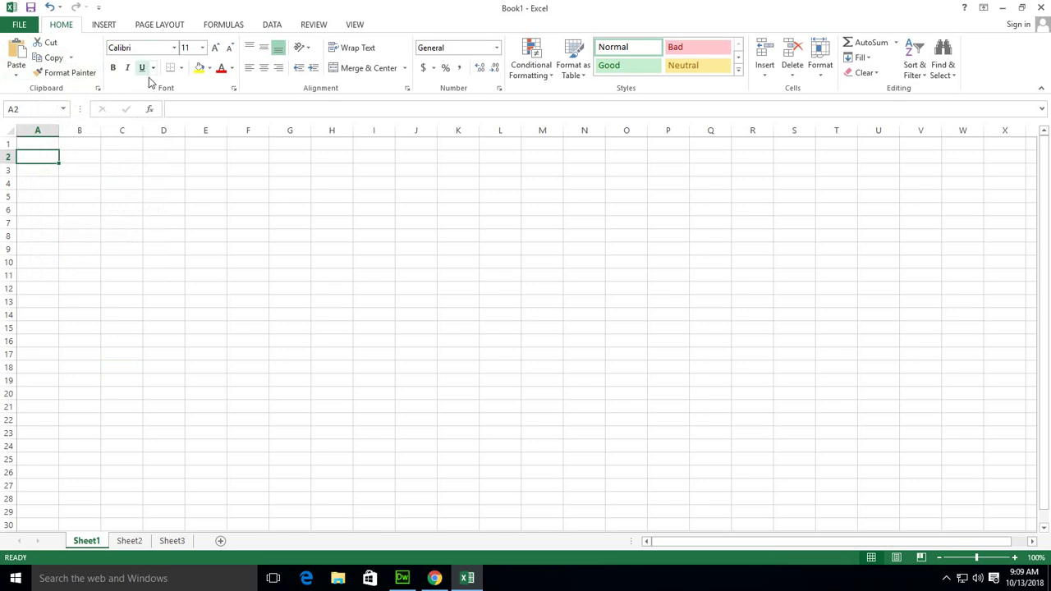
click(97, 182)
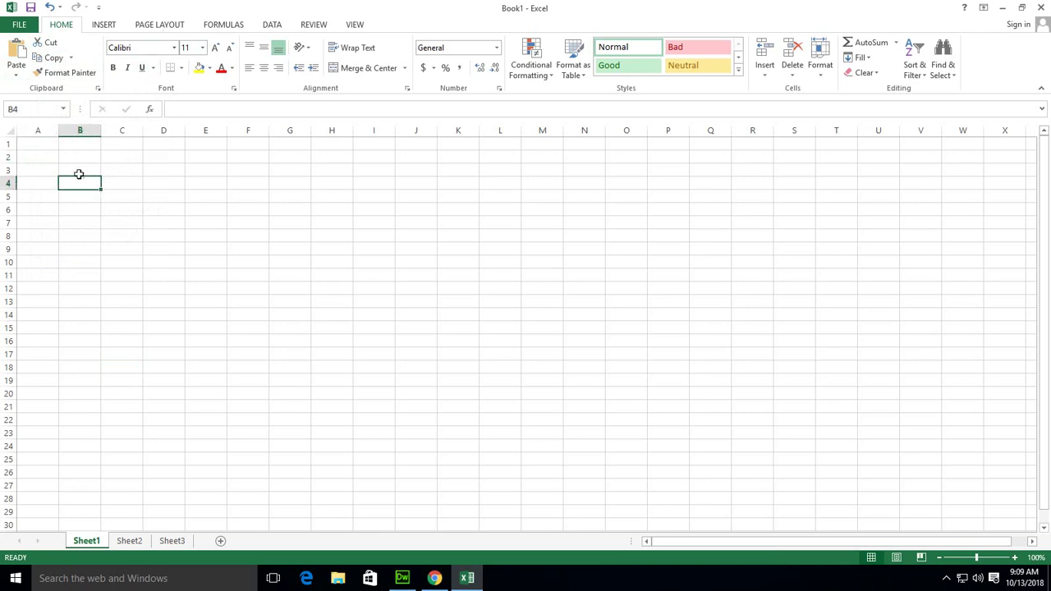
click(79, 173)
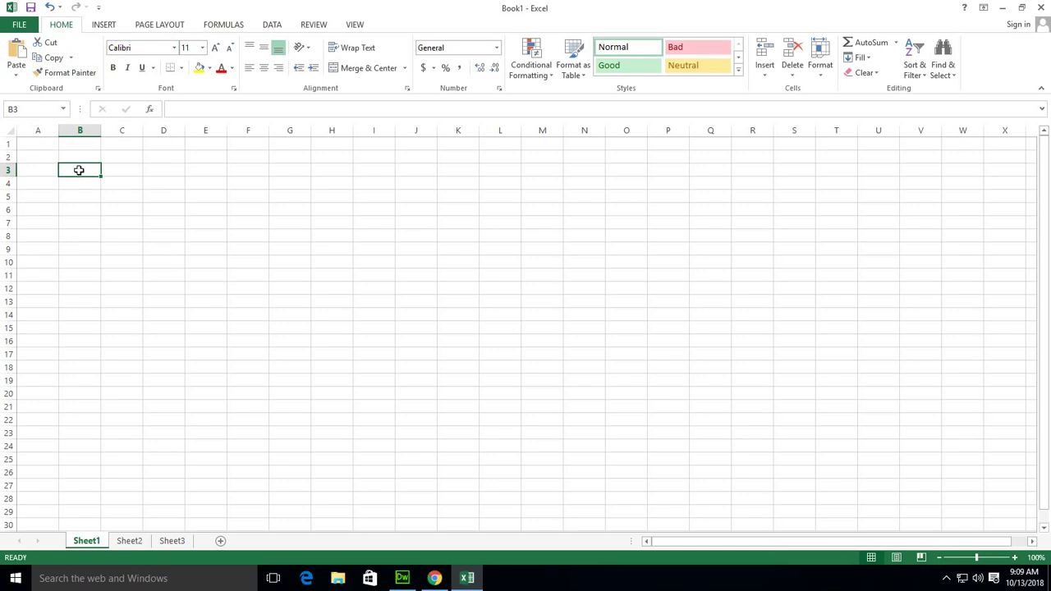
text(ab)
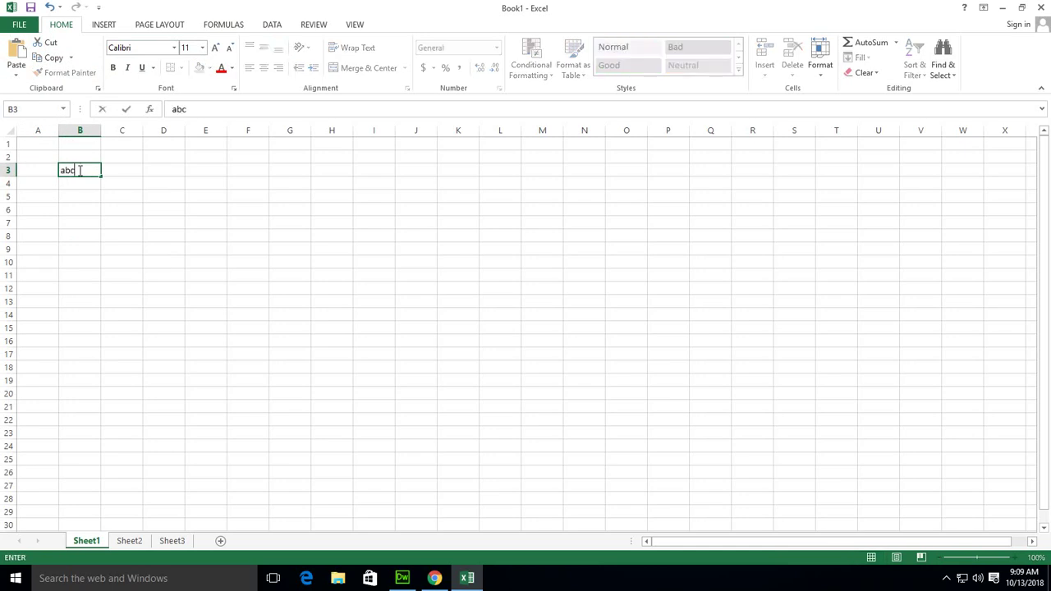
text(c)
key(Return)
Step: Replace the text in cell B3 with "Sheet"
click(79, 169)
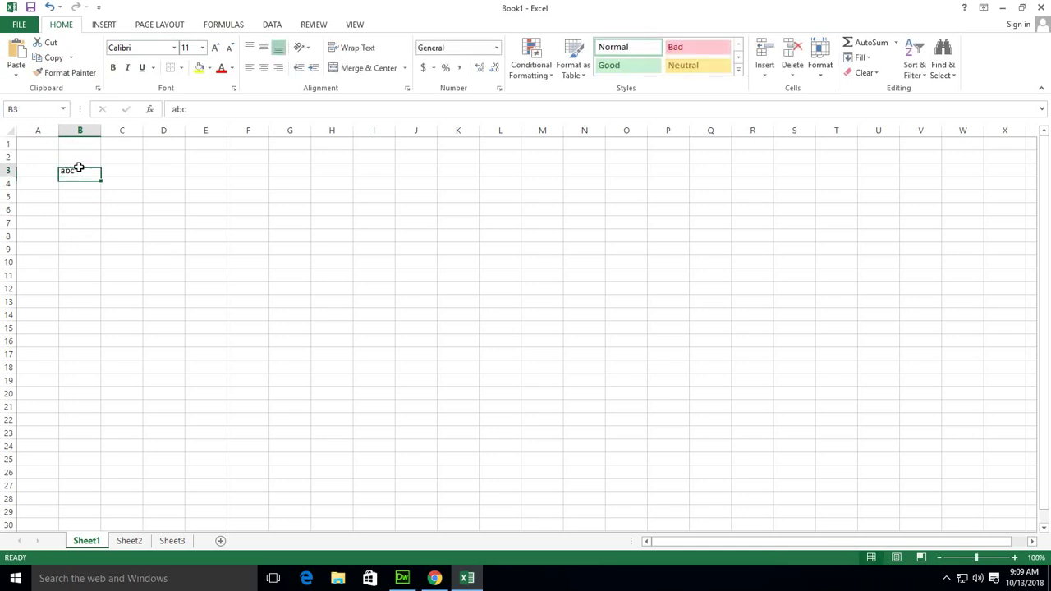
text(Sheet)
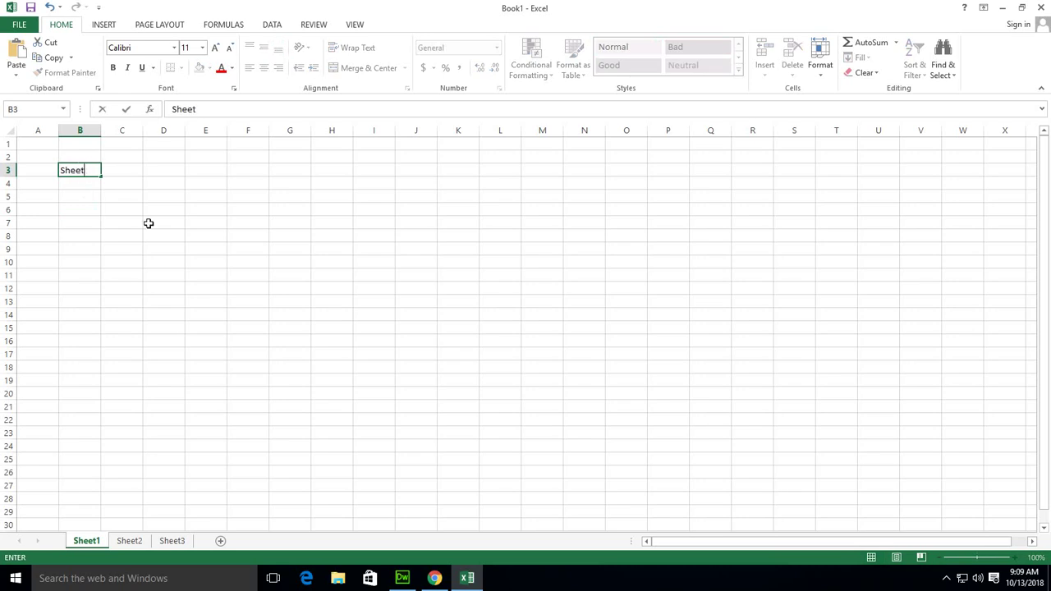
click(148, 224)
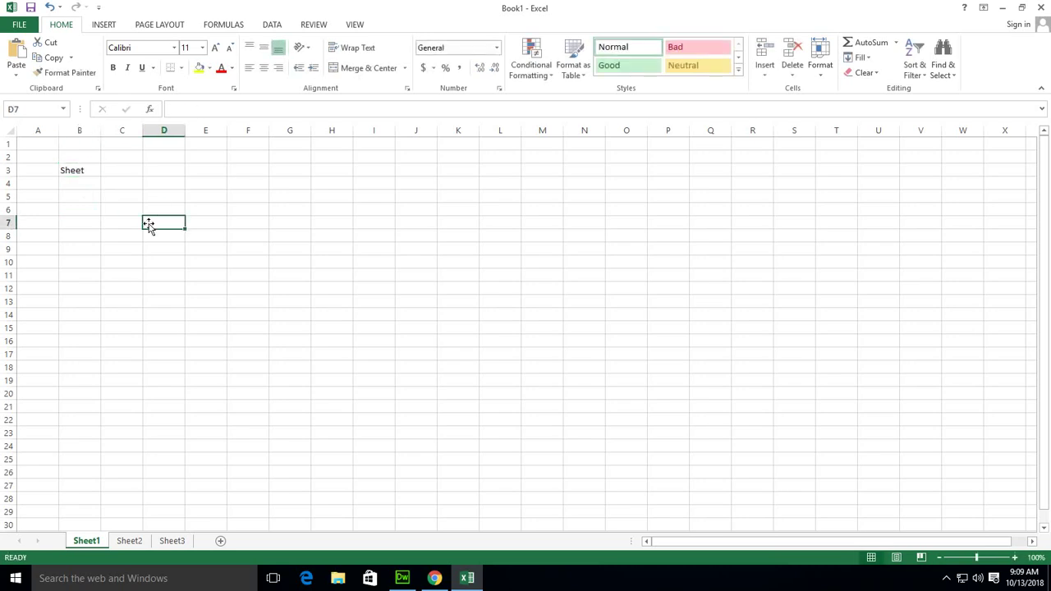
Step: Change the font of the text in cell B3 to Berlin Sans FB Demi
click(89, 169)
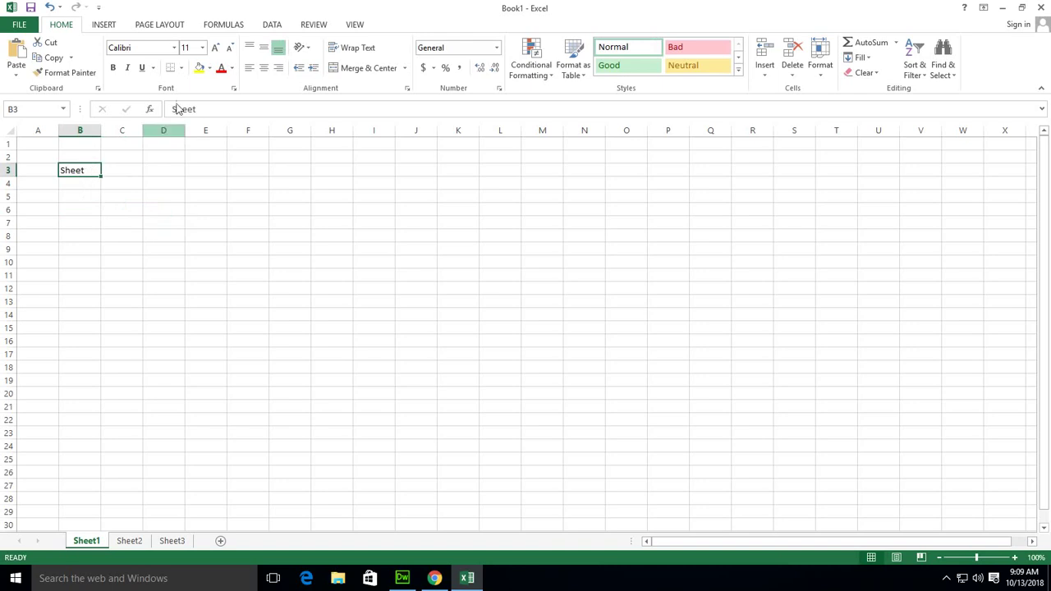
click(175, 47)
scroll(189, 328, down, 4)
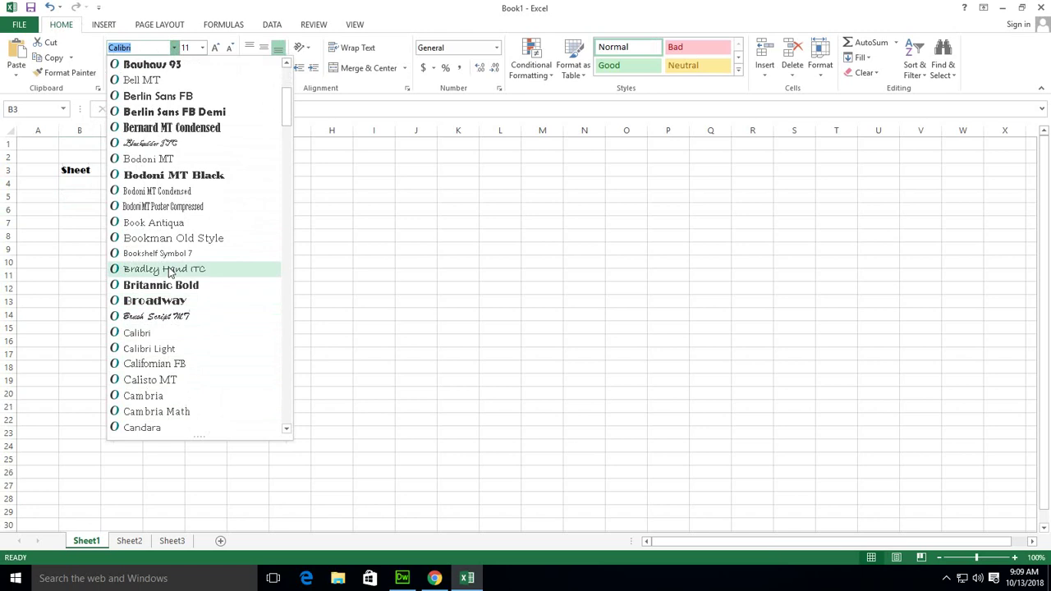
scroll(185, 264, down, 2)
scroll(188, 264, up, 2)
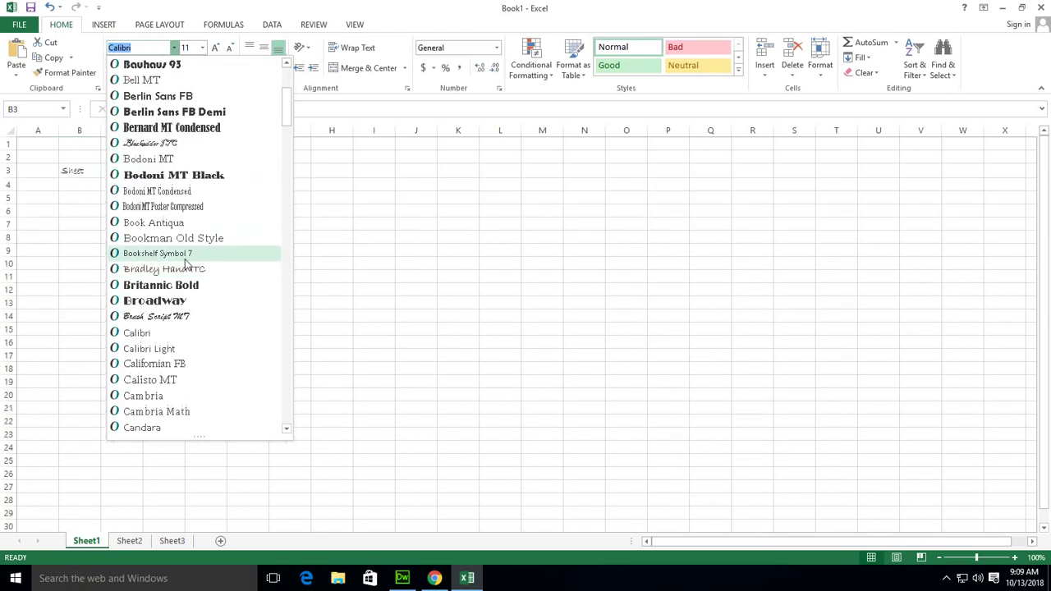
click(197, 117)
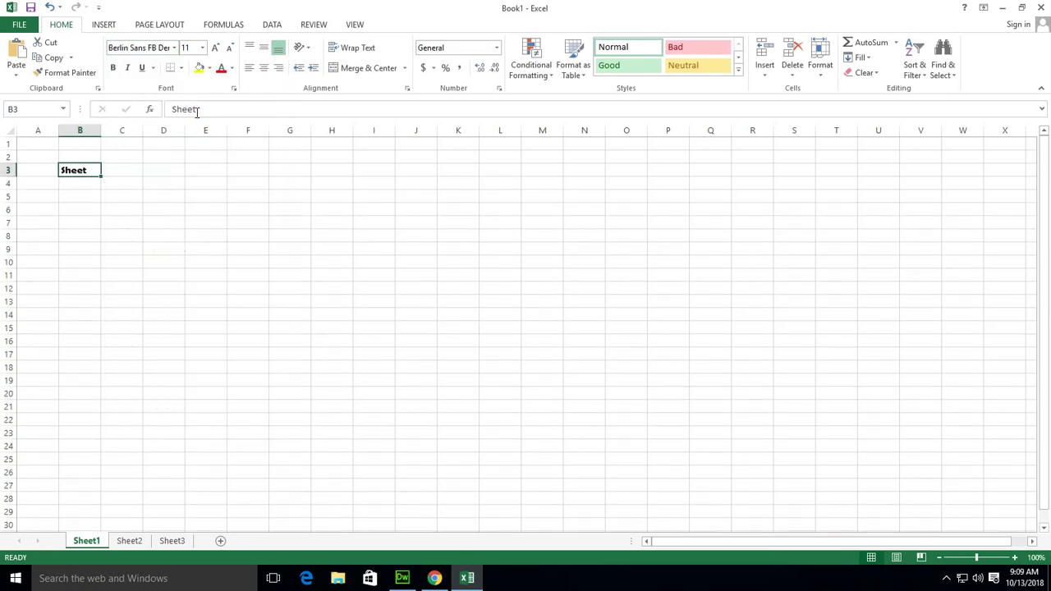
Step: Set the font size of cell B3 to 72, trying a stepwise decrease to 36 and an increase back to 72
click(204, 49)
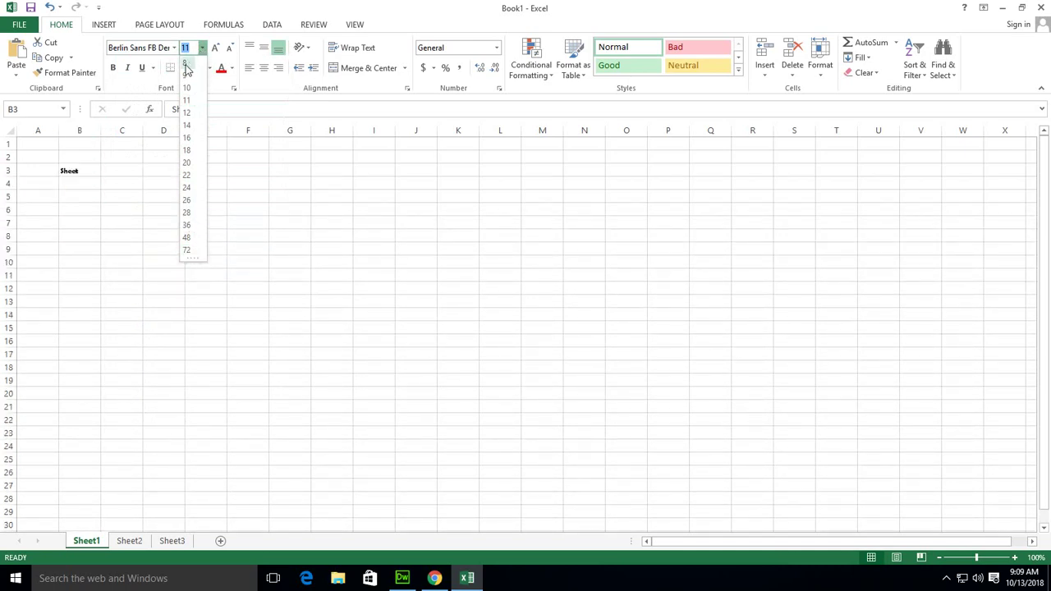
click(188, 251)
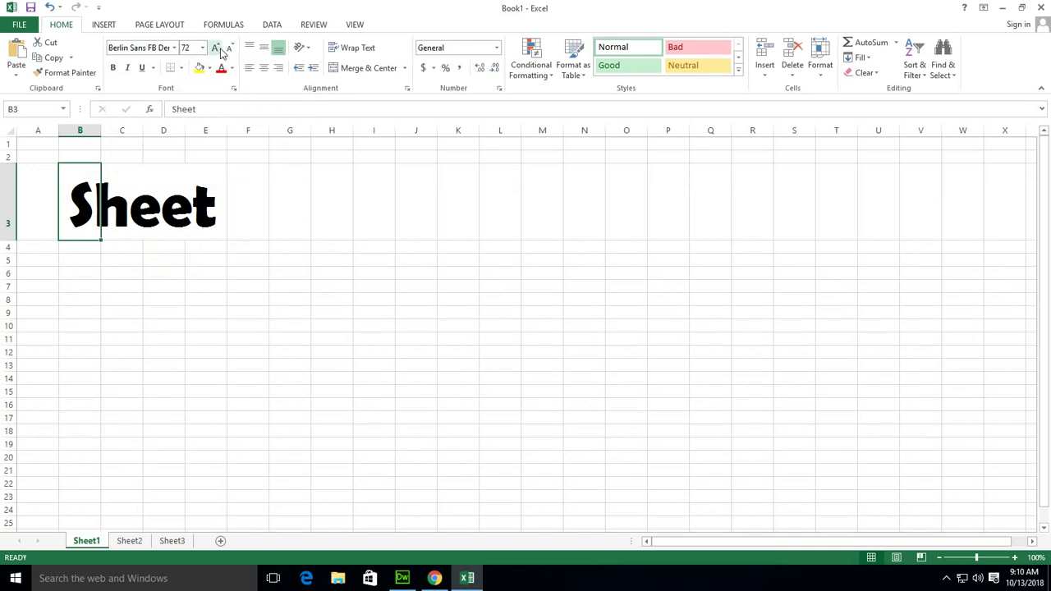
click(218, 50)
click(229, 49)
click(230, 50)
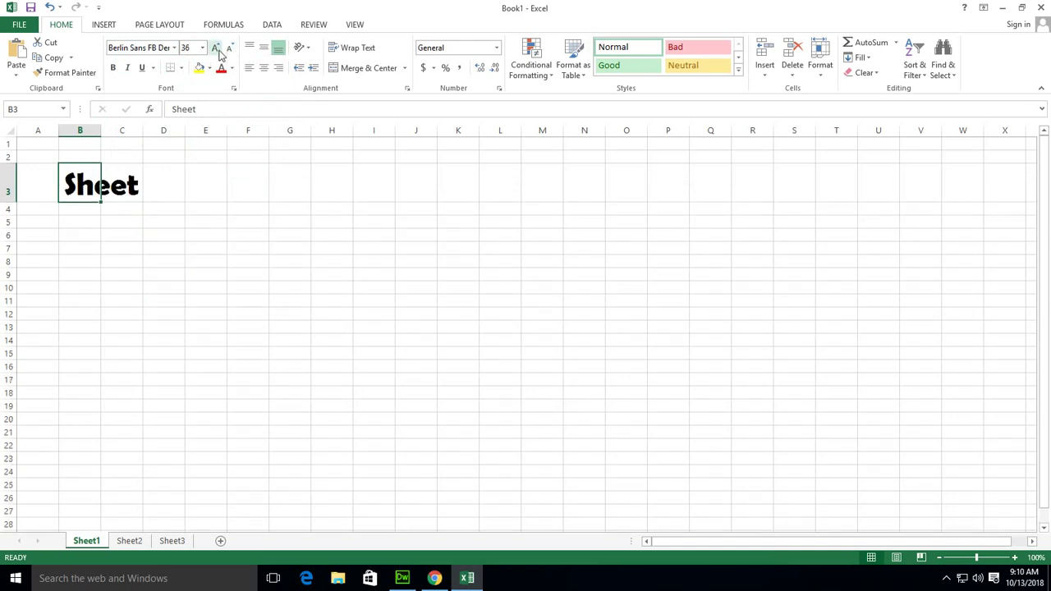
click(218, 50)
click(219, 49)
click(217, 50)
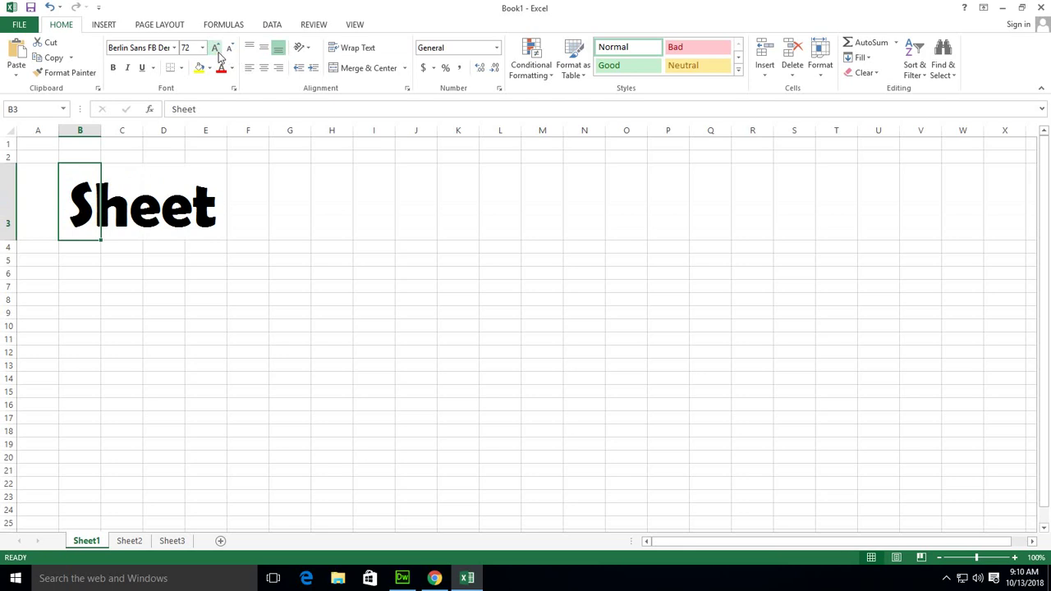
click(214, 50)
Step: Widen column B to about twice its width and decrease the font size of cell B3 stepwise to 26
drag(99, 132, 139, 152)
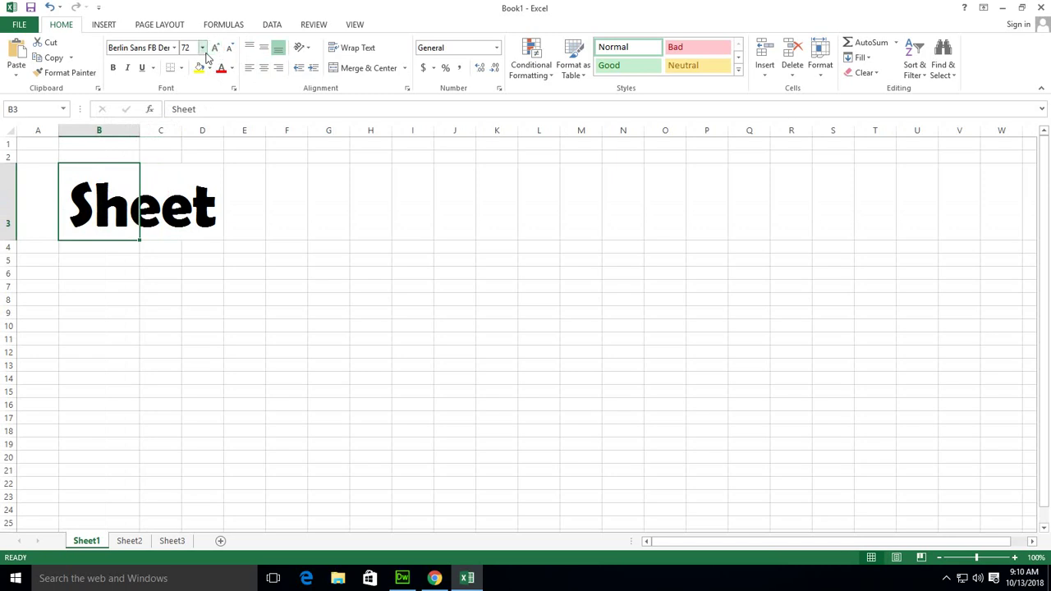
click(229, 48)
click(229, 48)
click(229, 48)
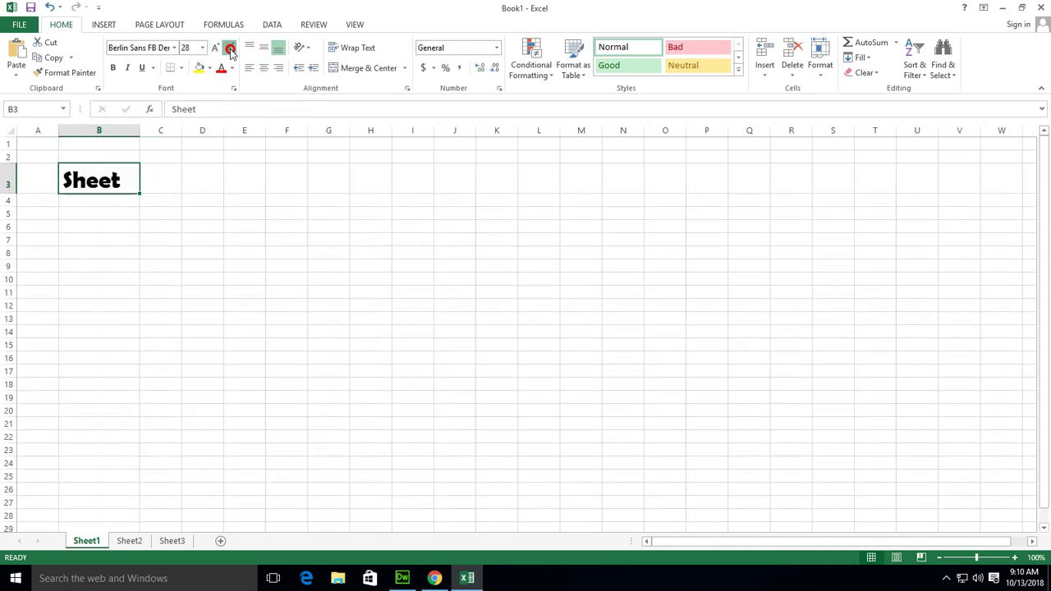
click(229, 47)
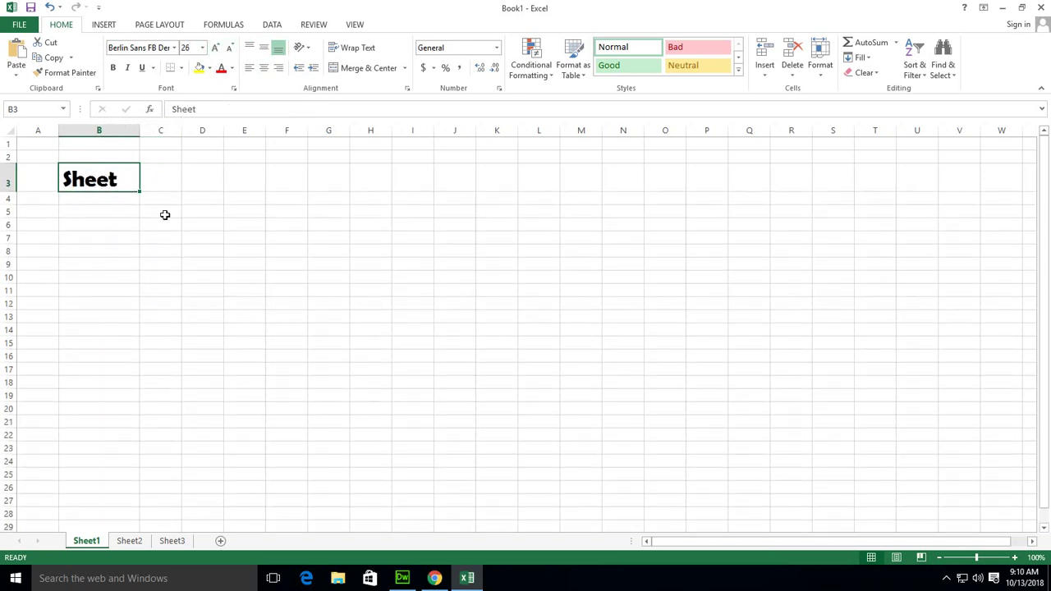
Step: Set the font of cell B3 to Arial and make its text bold, toggling bold off and on to compare
click(116, 71)
click(174, 47)
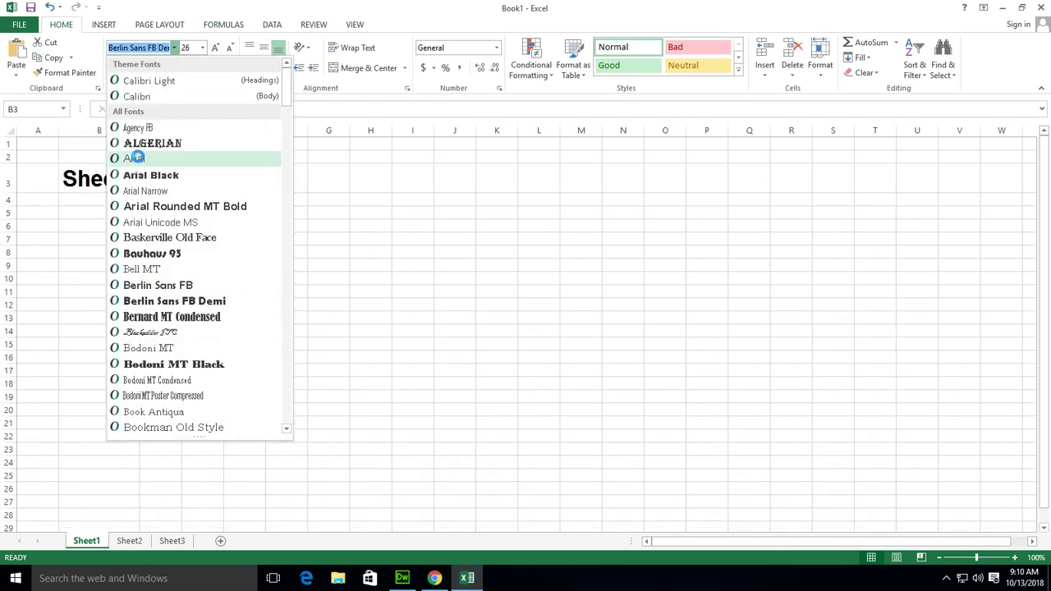
click(133, 158)
click(115, 69)
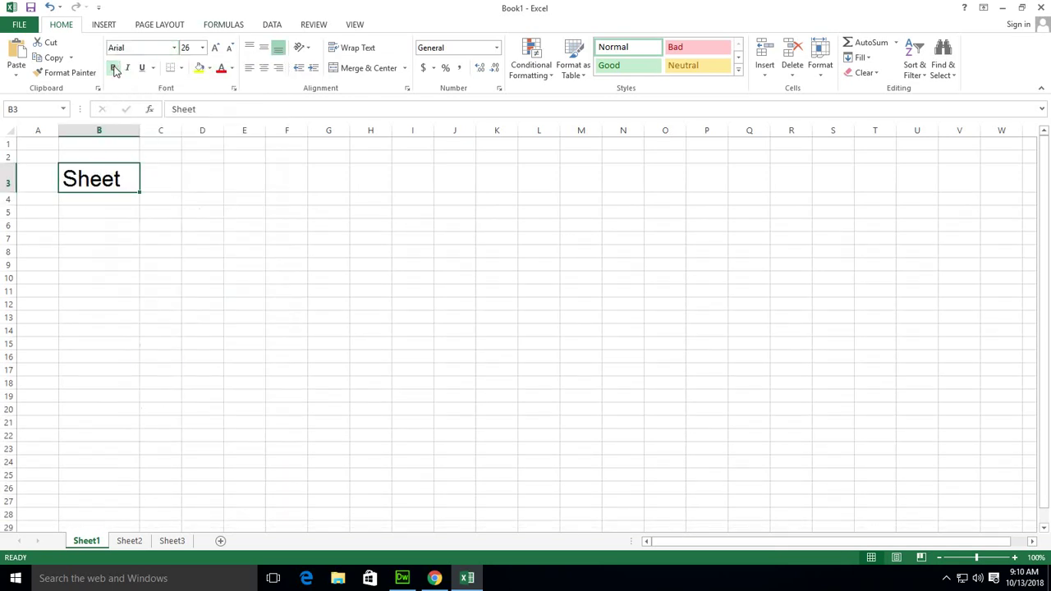
click(115, 69)
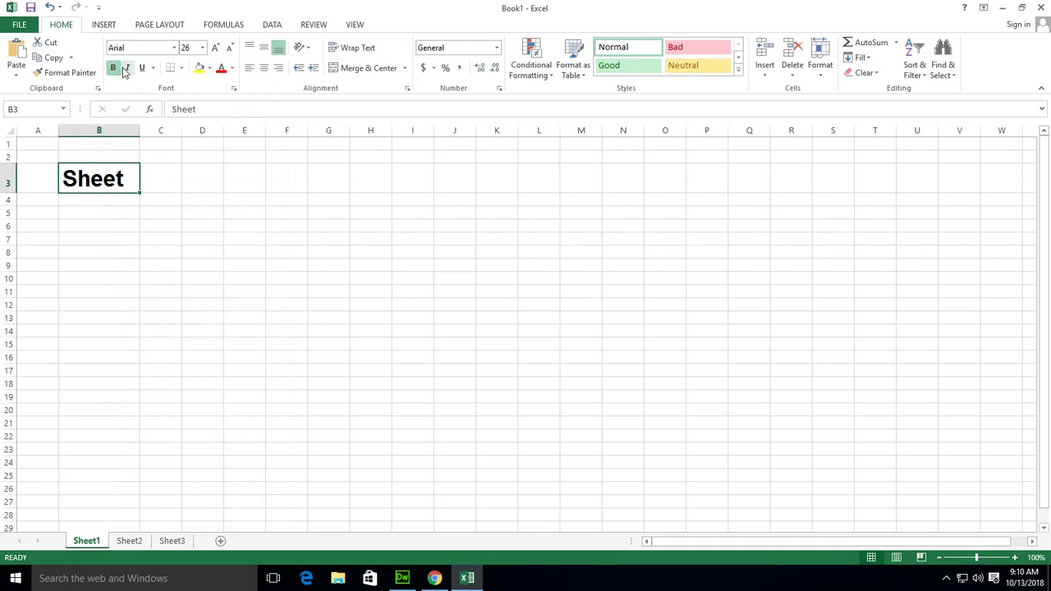
Step: Apply italic and a single underline to the text in cell B3
click(127, 68)
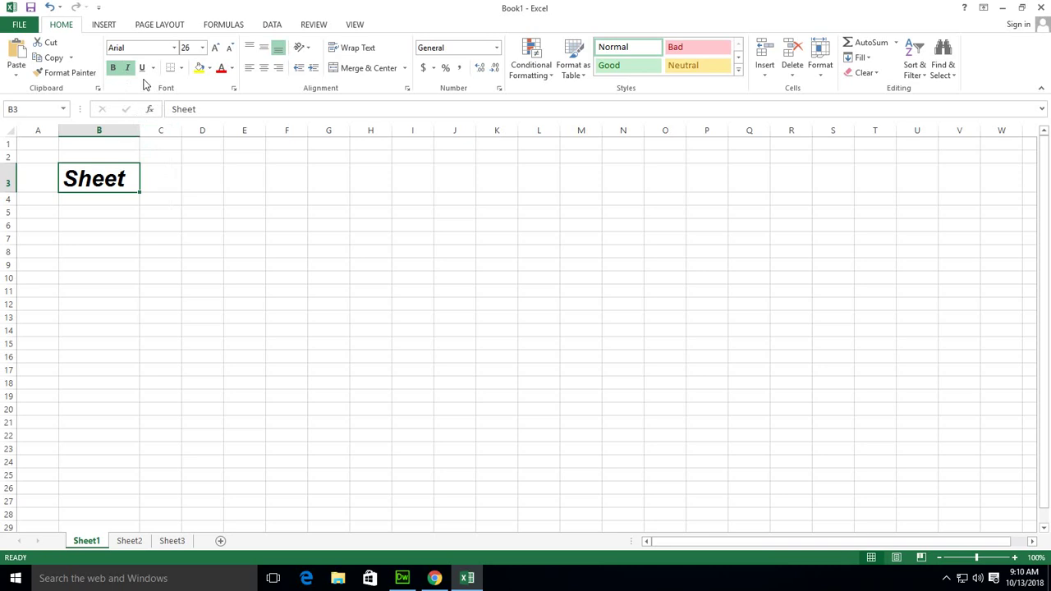
click(141, 68)
click(158, 230)
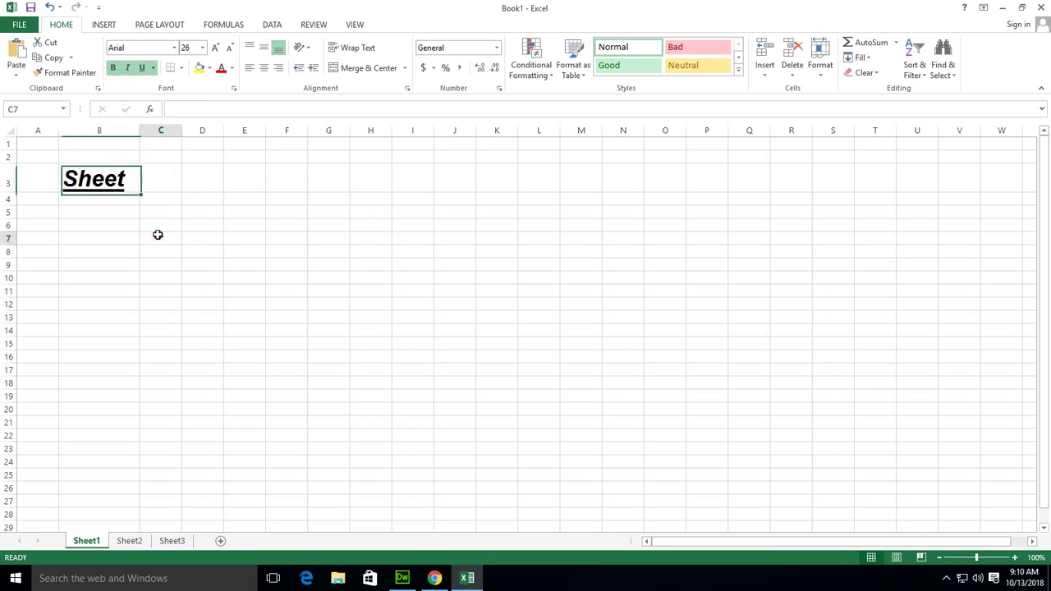
Step: Remove the italic and bold formatting from the text in cell B3
click(97, 179)
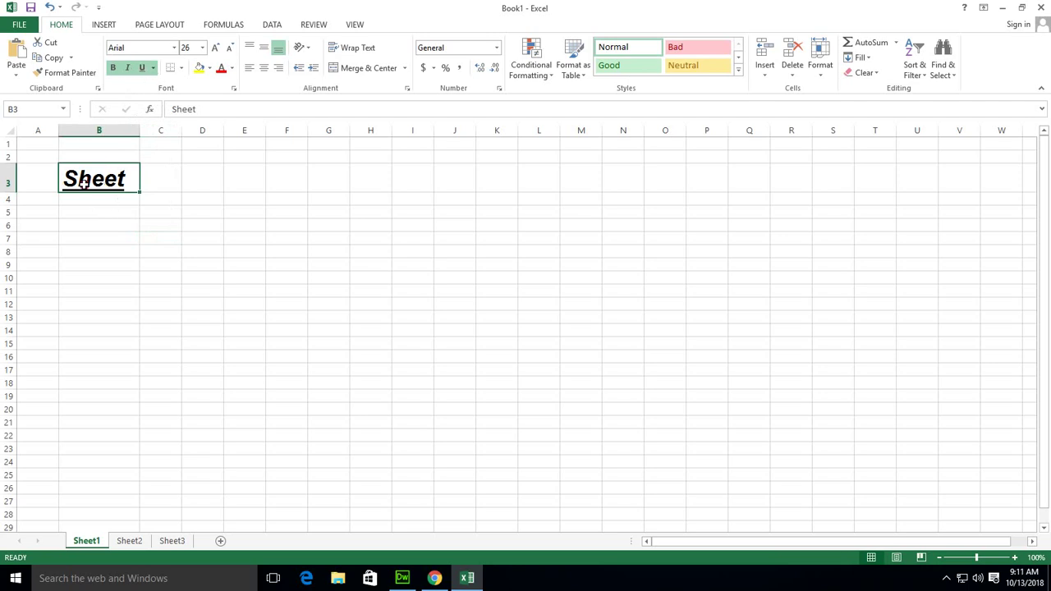
click(128, 67)
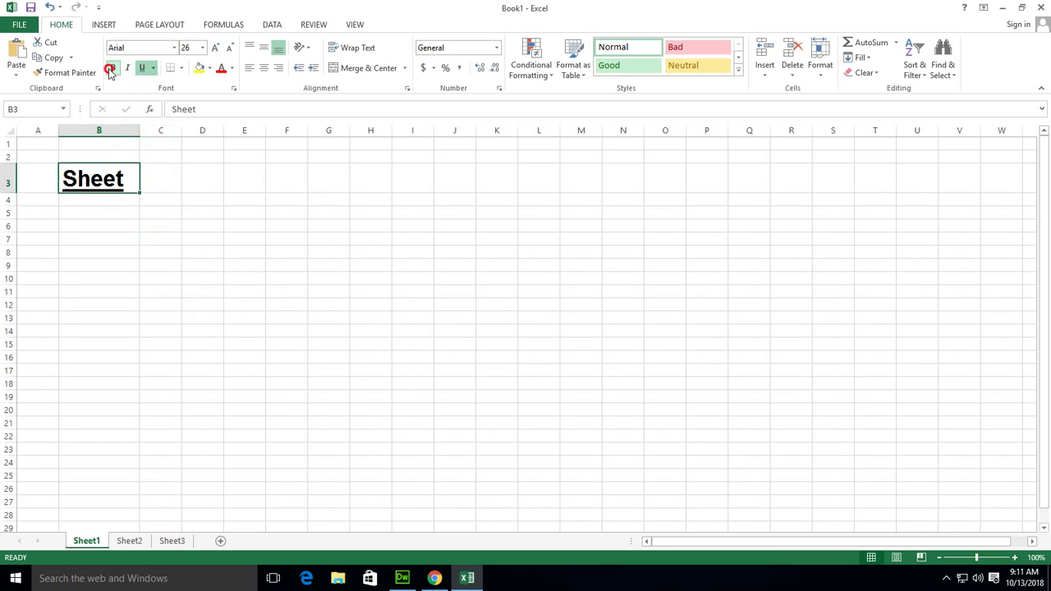
click(113, 67)
Step: Change the underline of the text in cell B3 to Double Underline
click(155, 69)
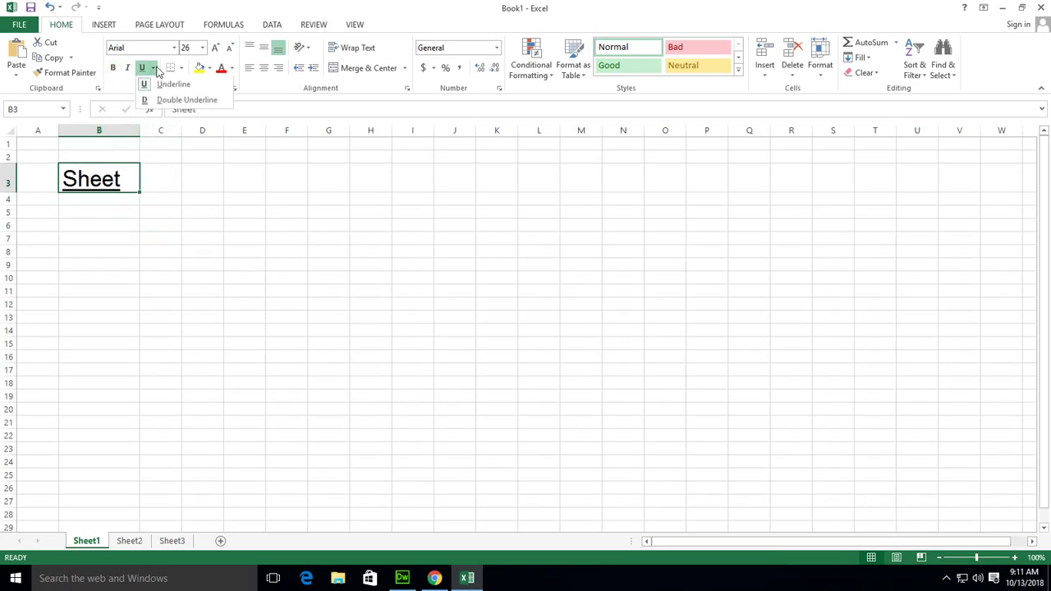
click(132, 88)
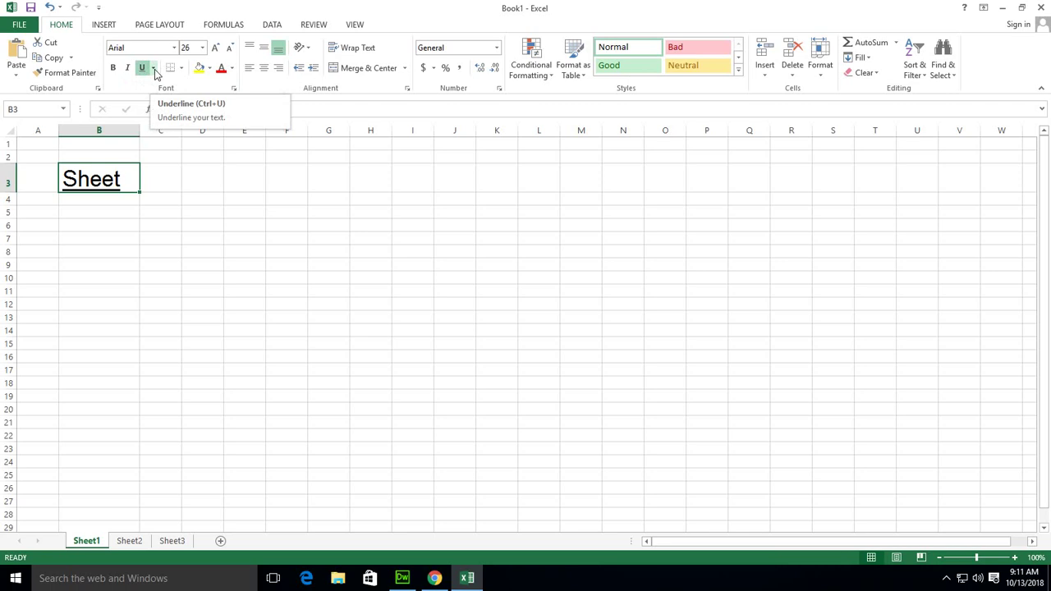
click(154, 69)
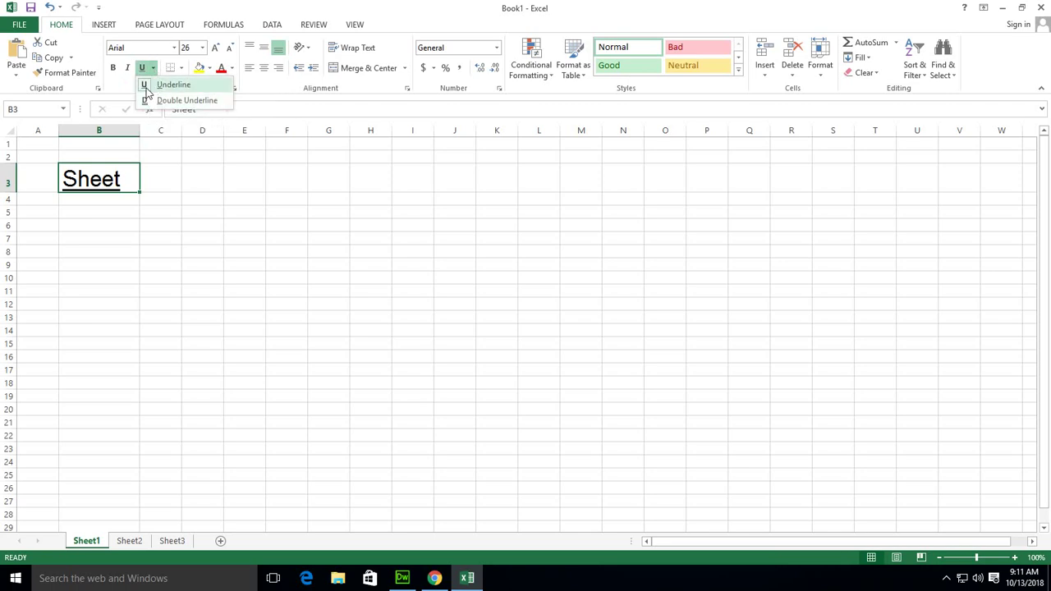
click(151, 101)
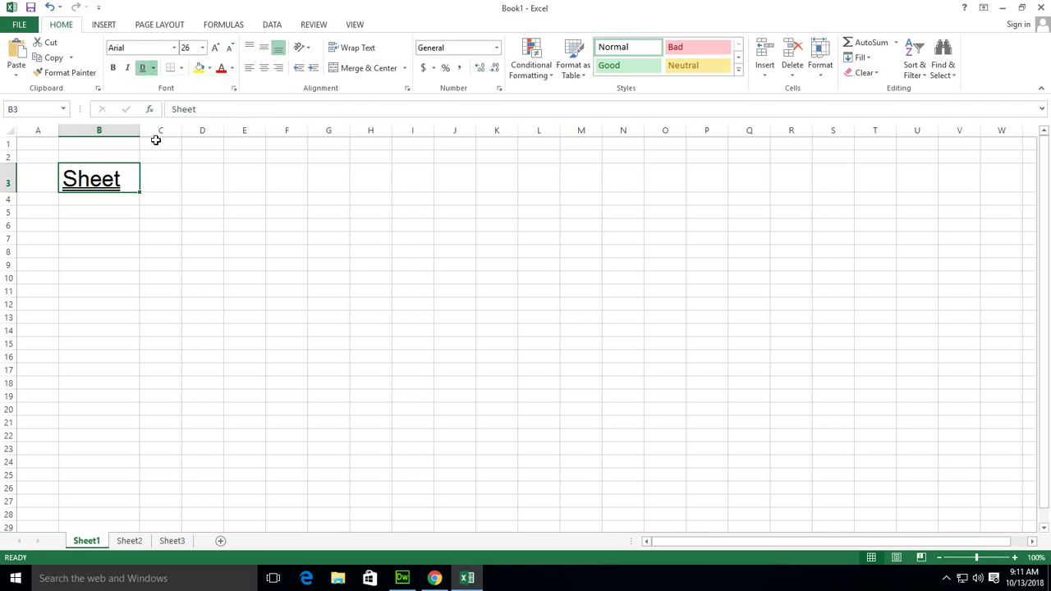
Step: View the available border options for cell B3 without applying one
click(181, 67)
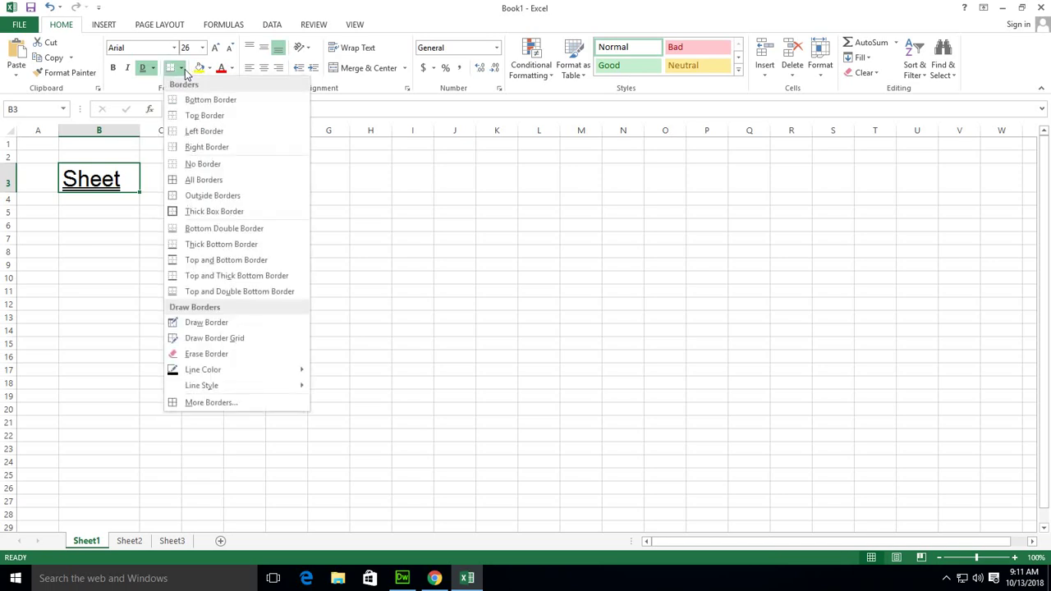
click(134, 261)
click(119, 195)
click(135, 268)
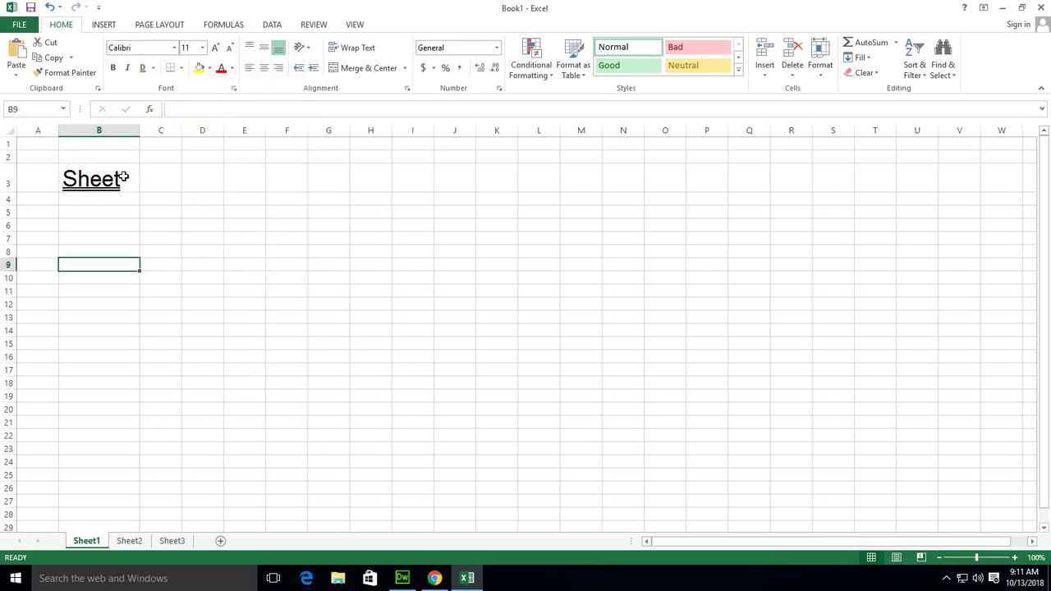
click(121, 177)
click(94, 251)
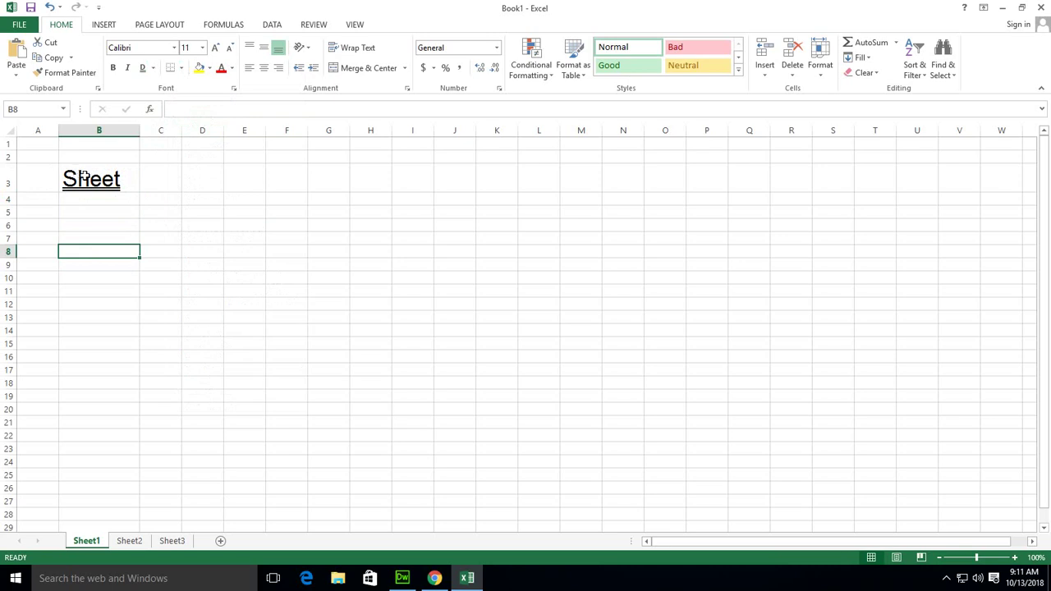
click(84, 174)
click(148, 209)
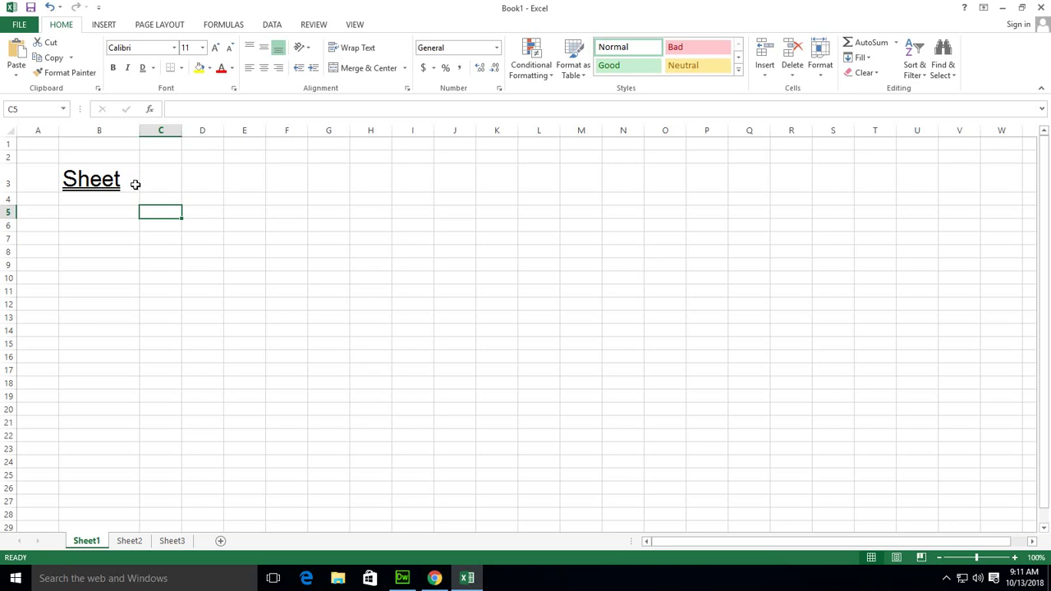
Step: Apply a right border to cell B3
click(127, 181)
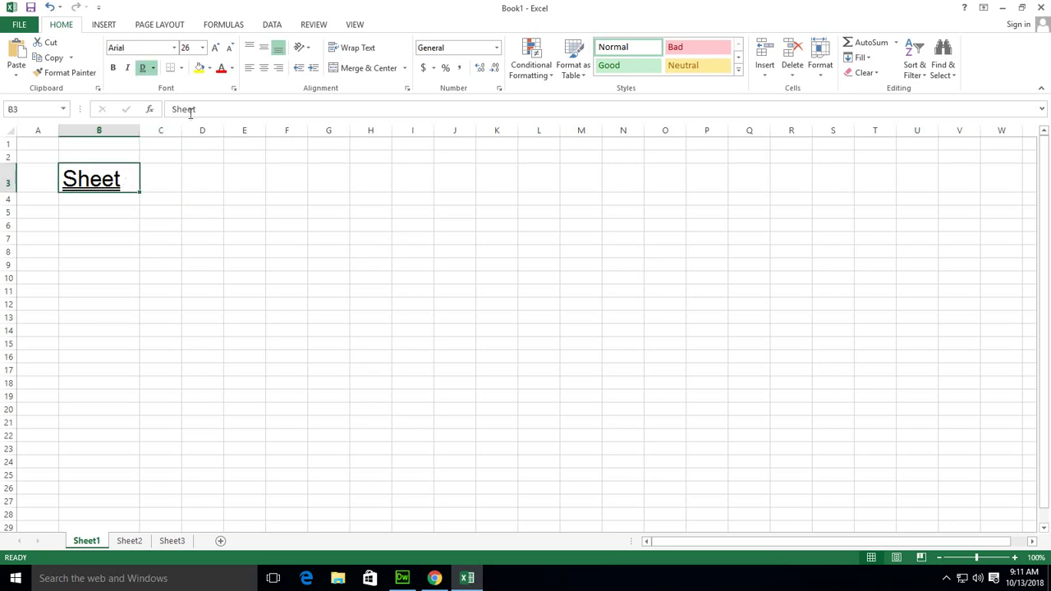
click(181, 69)
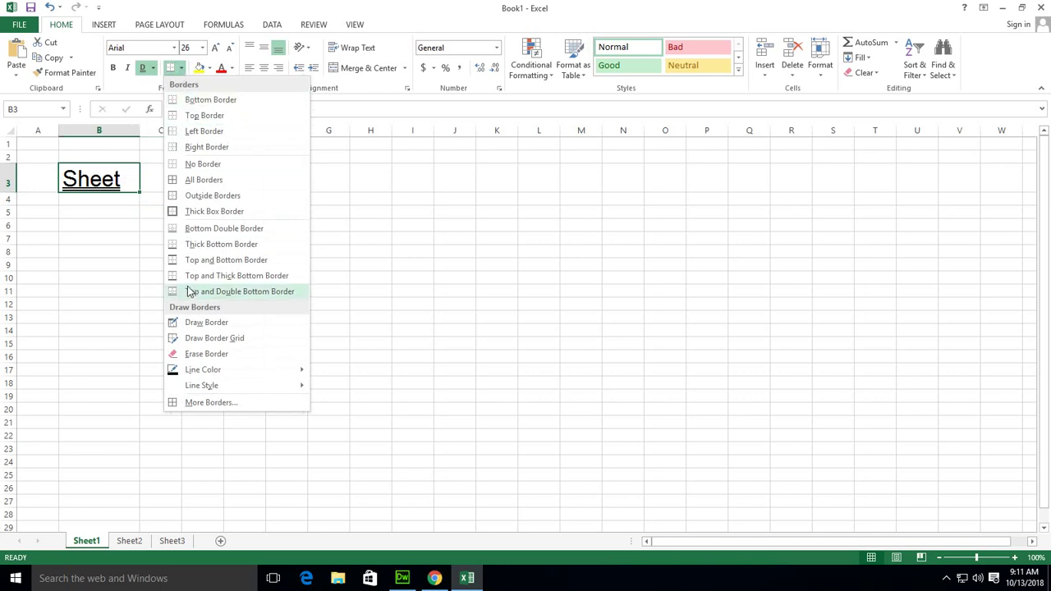
click(178, 146)
click(98, 246)
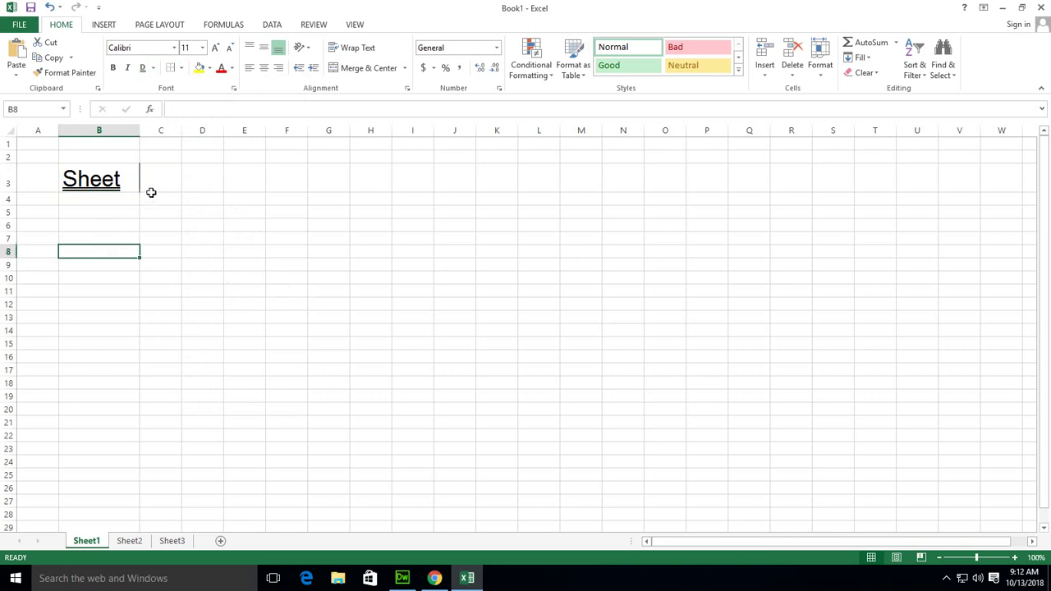
Step: Apply All Borders to cell B3 so the word Sheet is fully boxed in
click(132, 176)
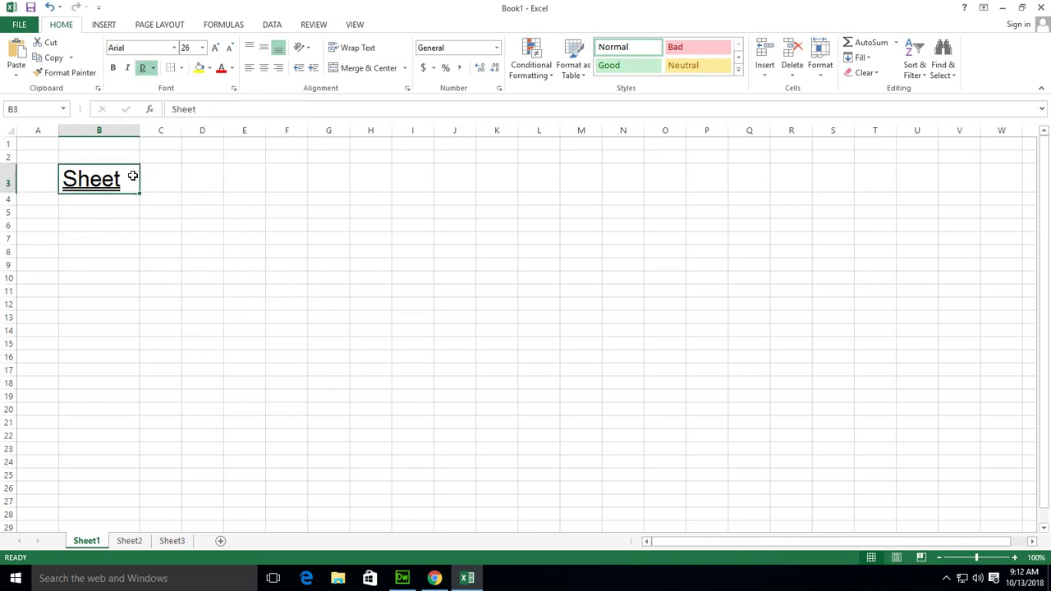
click(181, 67)
click(195, 186)
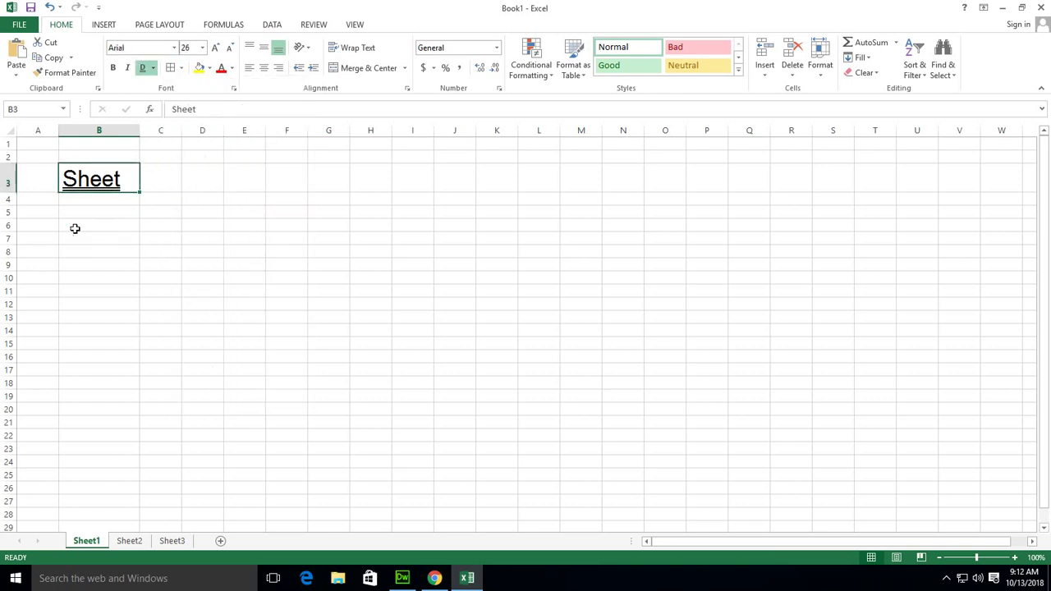
click(78, 238)
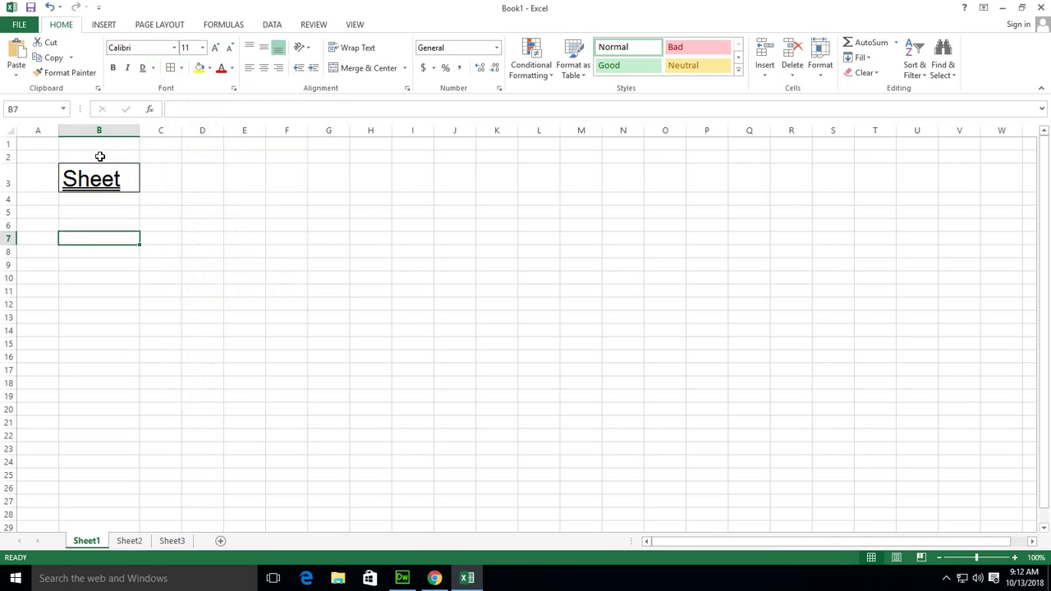
Step: Apply All Borders to the range C3:L18
drag(172, 183, 528, 387)
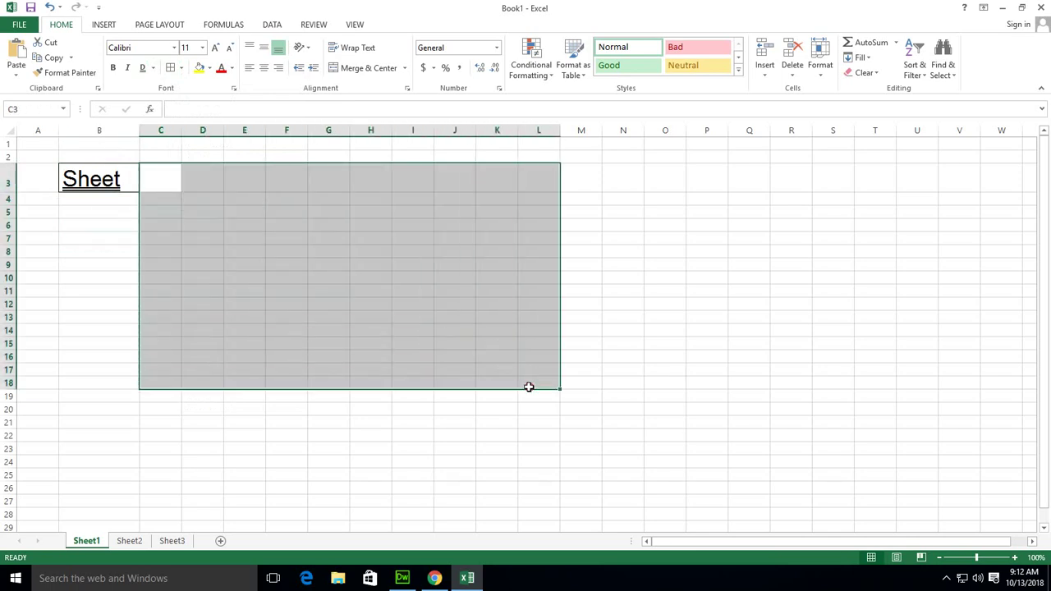
click(181, 67)
click(190, 181)
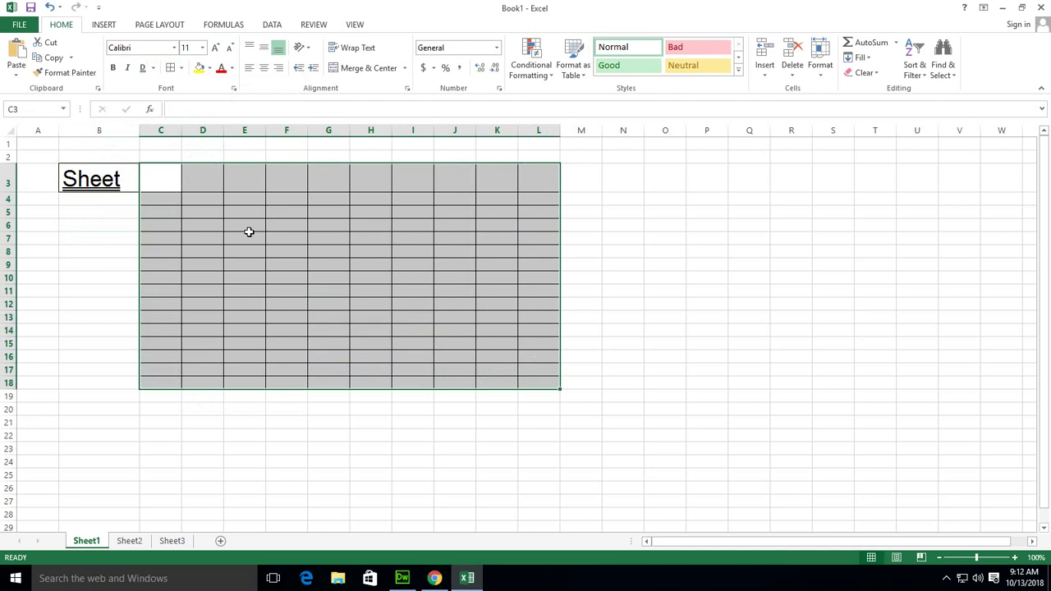
click(773, 316)
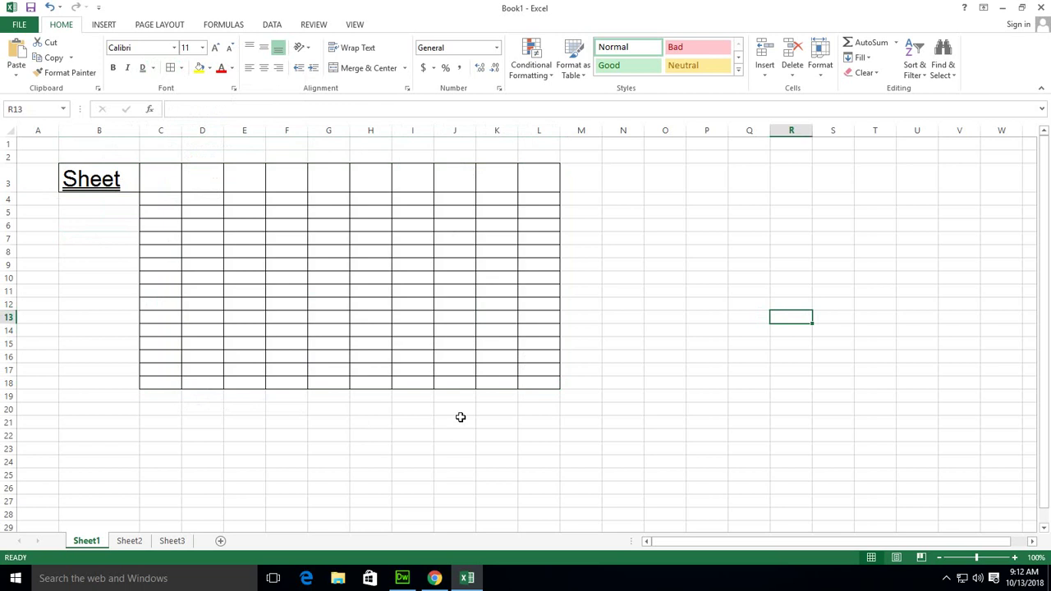
Step: With range C3:L18 selected, set the border line color to the standard green and leave border drawing mode
click(181, 69)
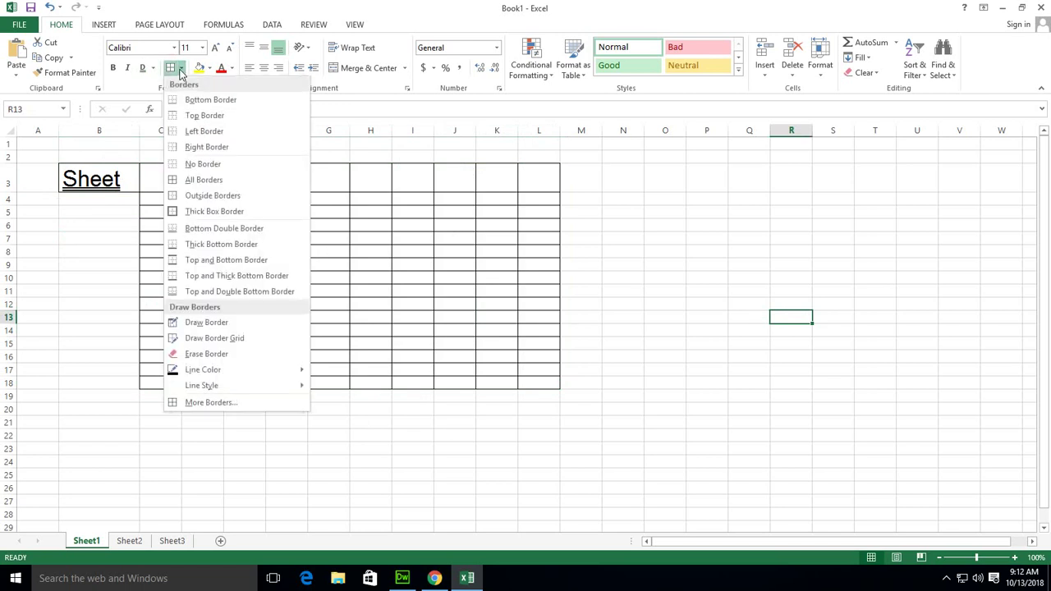
click(363, 293)
drag(153, 173, 552, 383)
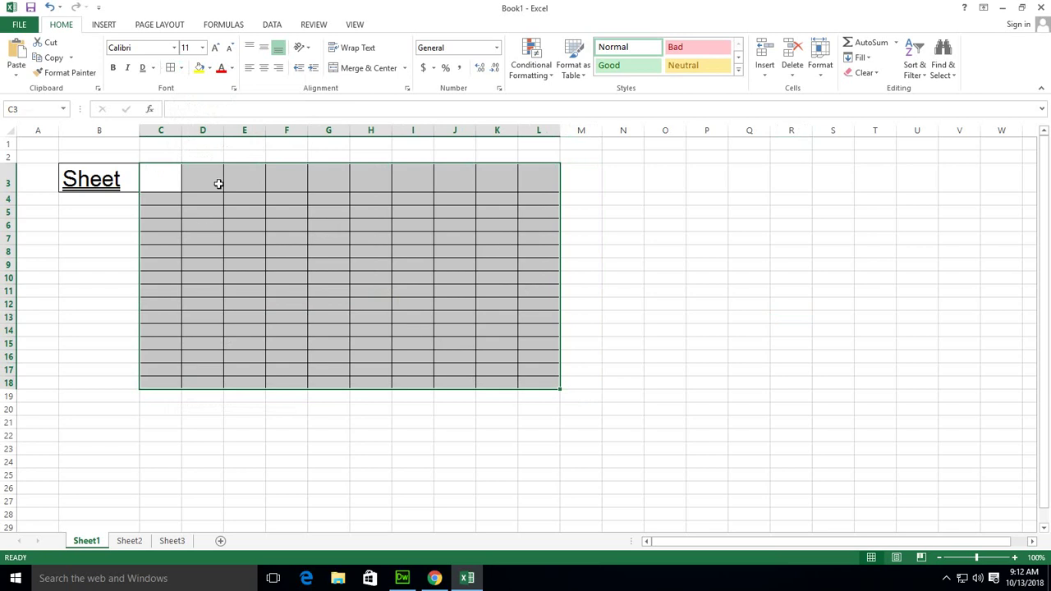
click(181, 68)
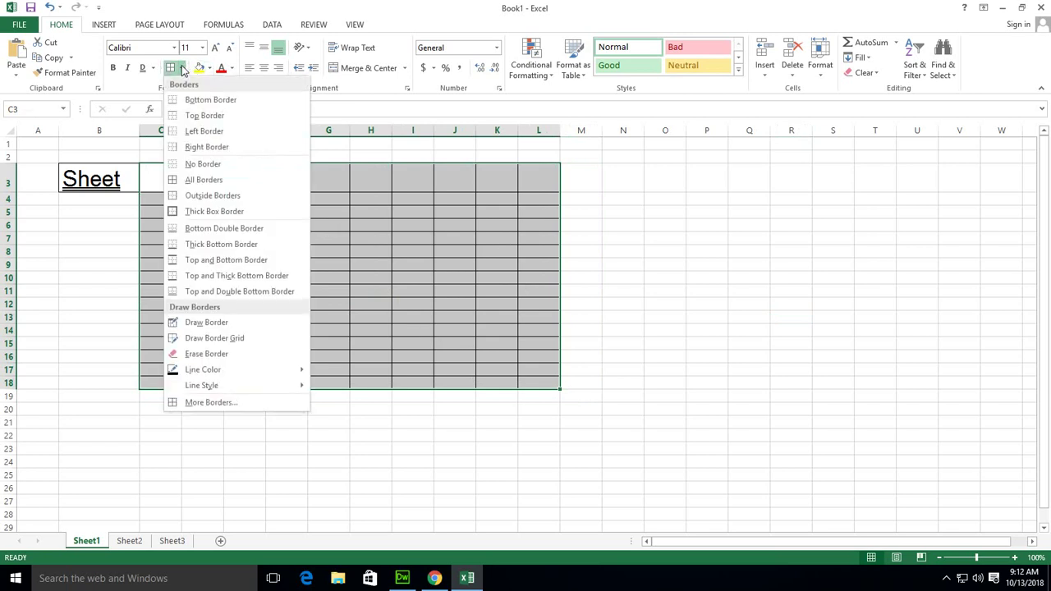
mouse_move(224, 370)
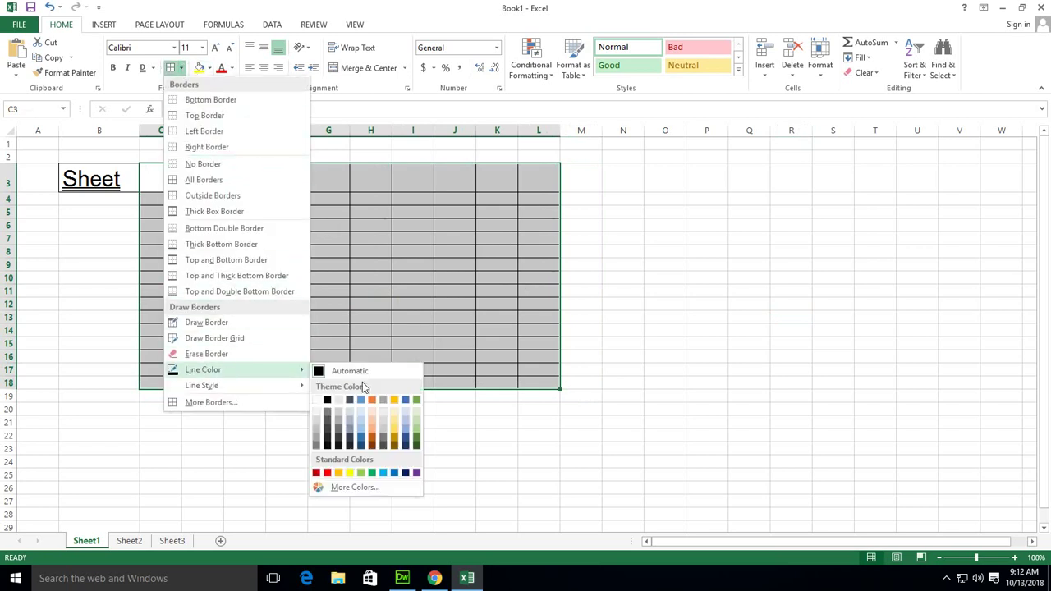
click(371, 472)
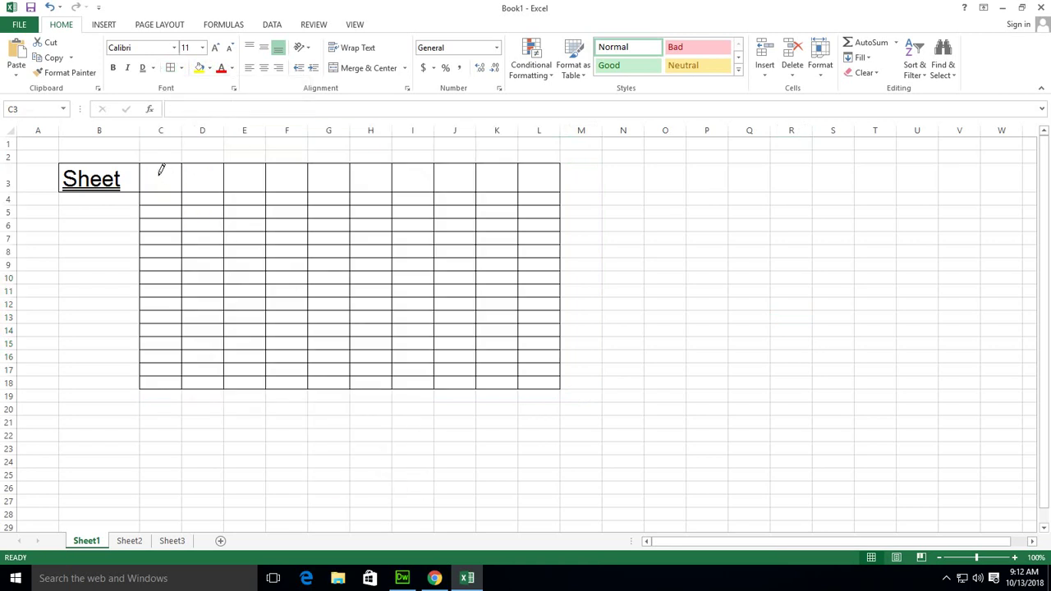
key(Escape)
Step: Open the detailed border settings for range C3:L18 and choose standard green as the line color
mouse_move(157, 173)
mouse_down()
mouse_move(293, 237)
mouse_move(466, 354)
mouse_move(533, 382)
mouse_up()
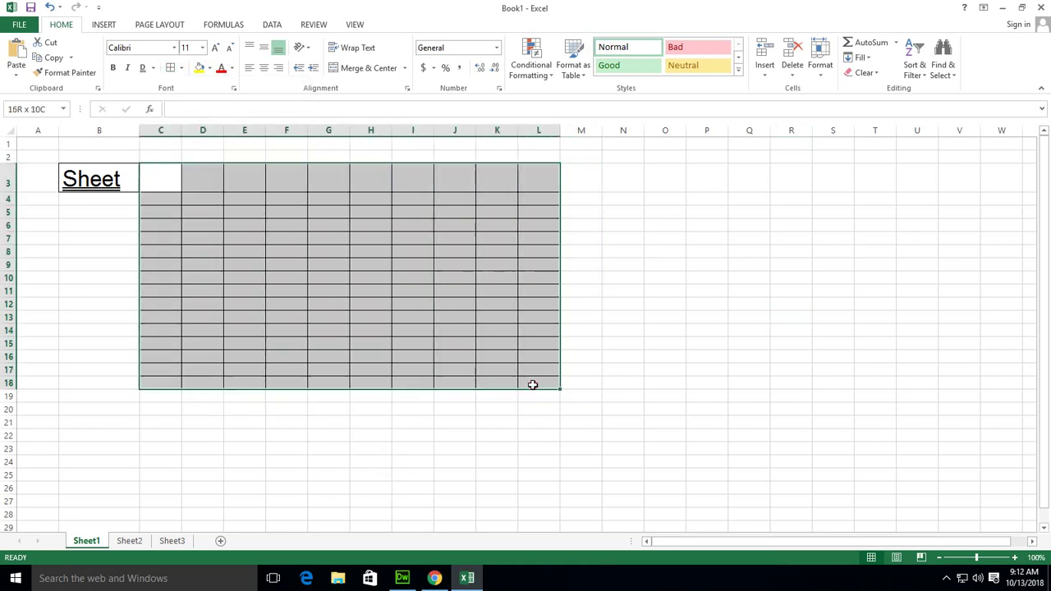
click(182, 69)
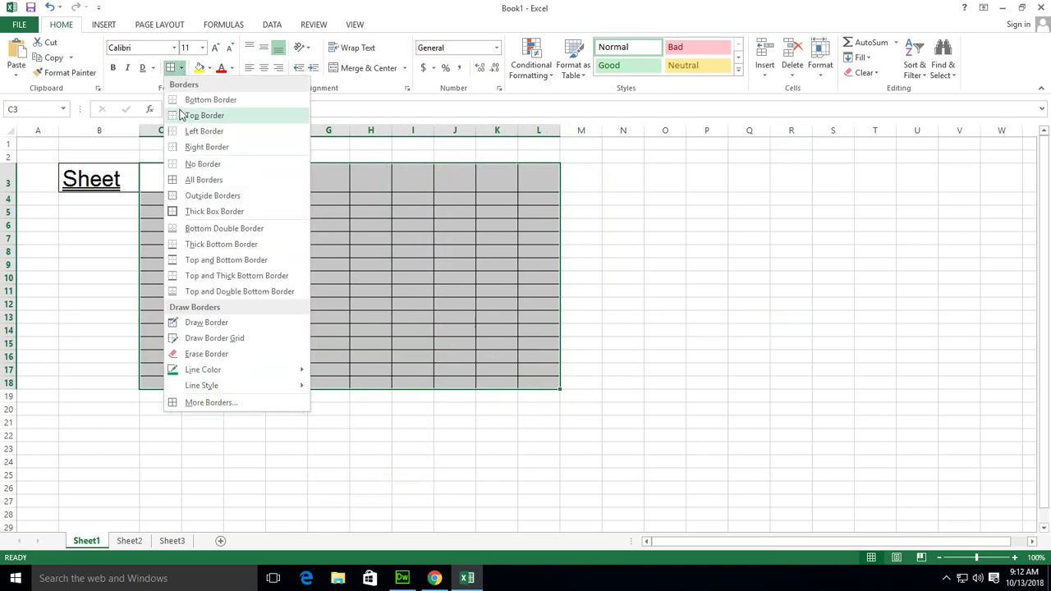
click(218, 403)
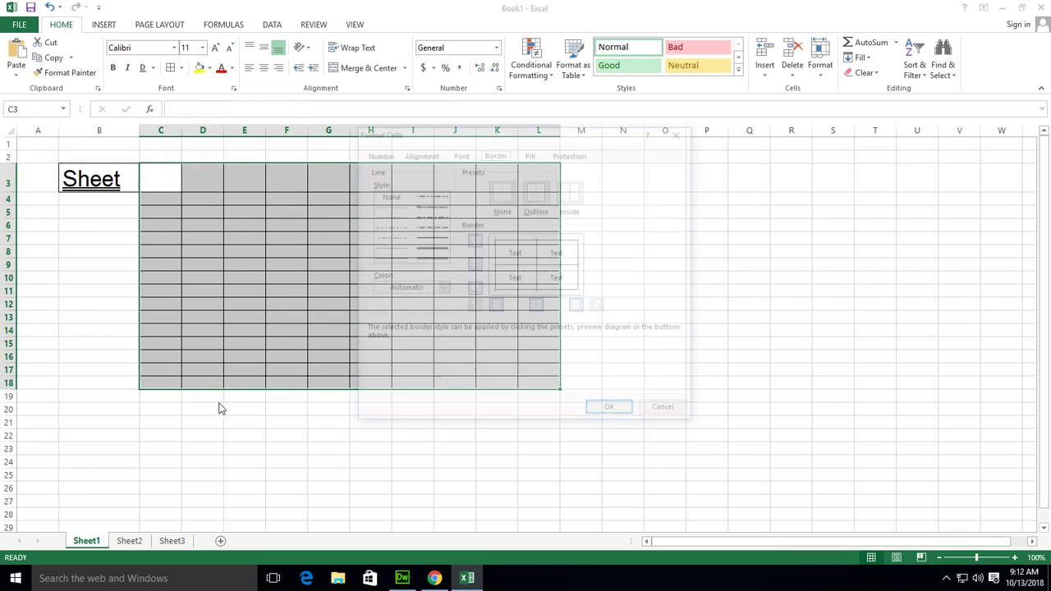
drag(425, 141, 504, 159)
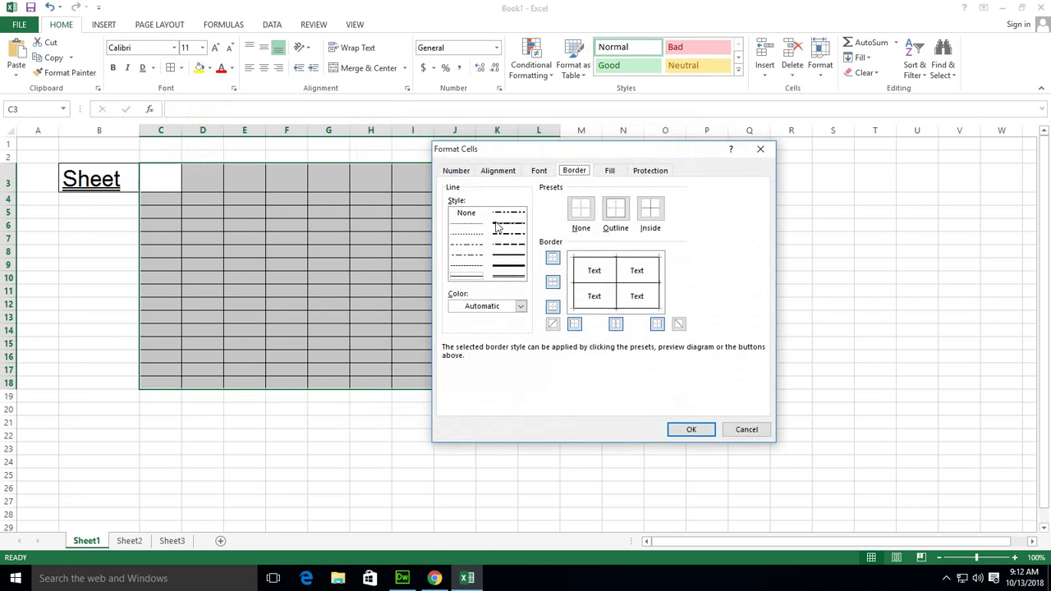
click(520, 305)
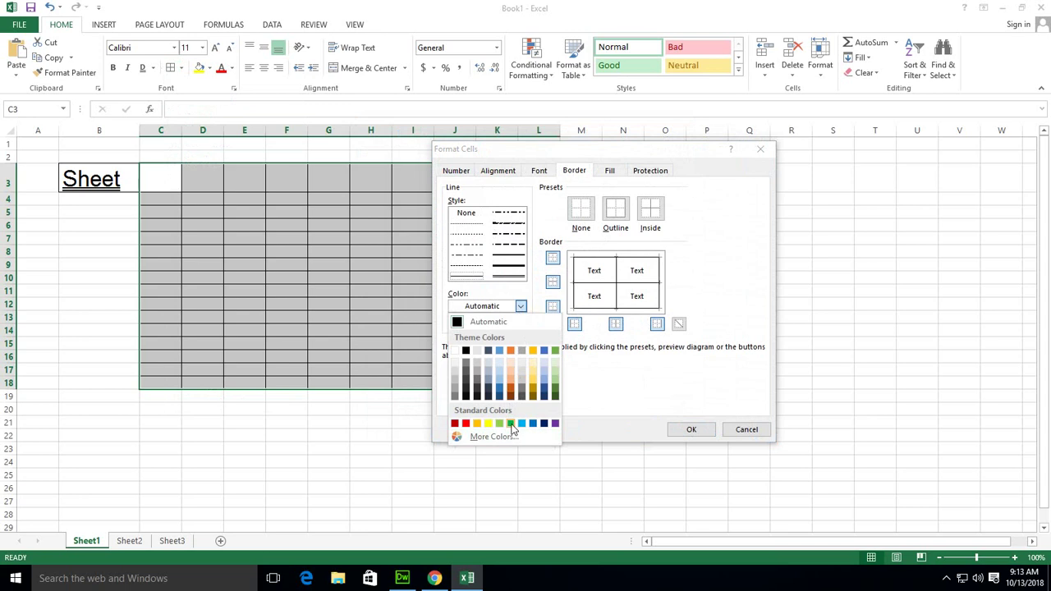
click(510, 423)
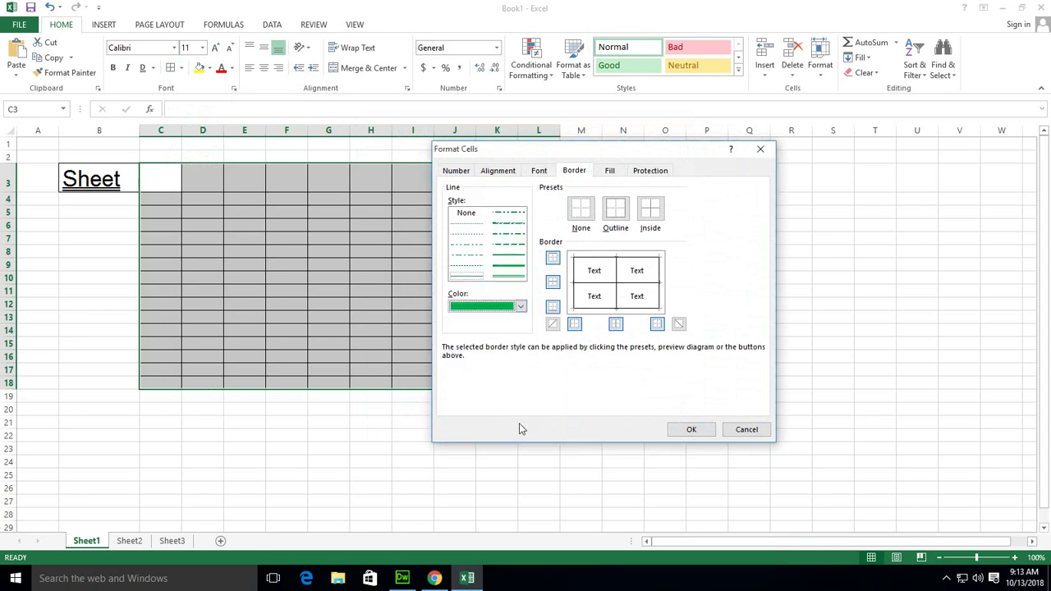
Step: Apply the green line to all outer and inside borders of range C3:L18 and confirm the formatting
click(577, 325)
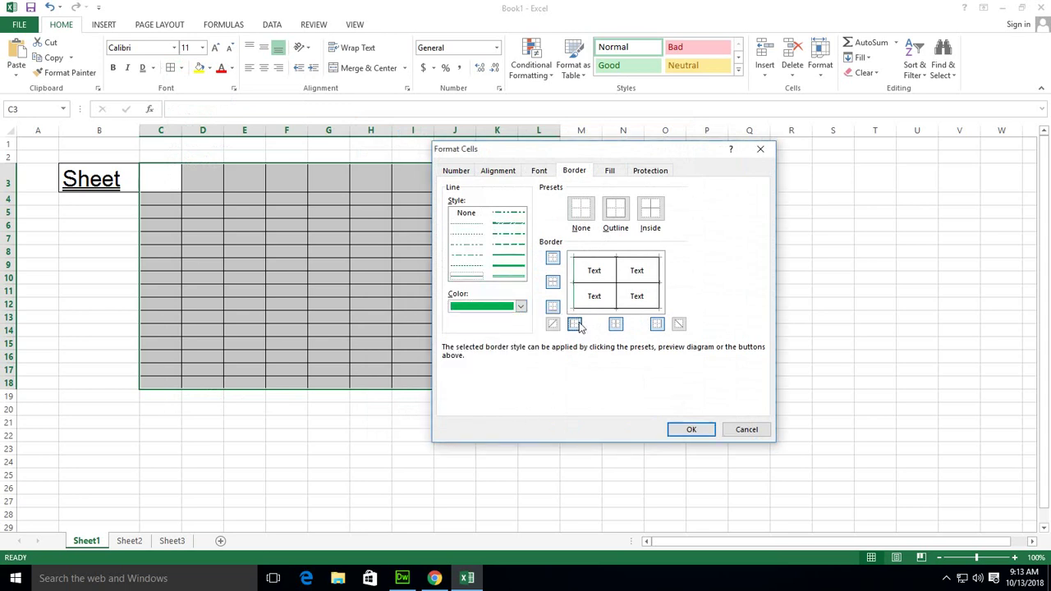
click(552, 307)
click(553, 258)
click(552, 282)
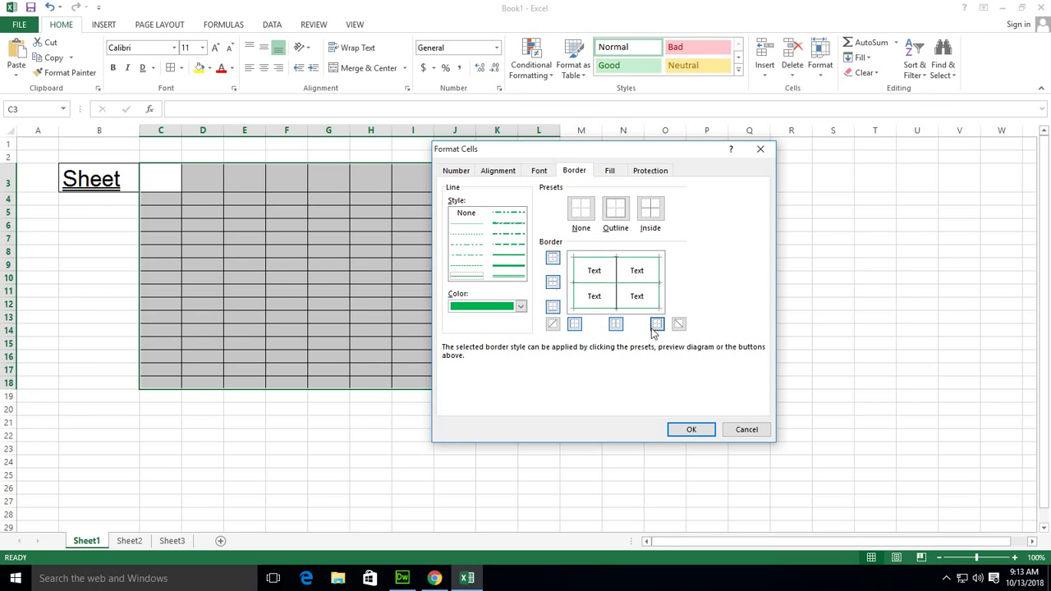
click(615, 323)
click(690, 429)
click(497, 449)
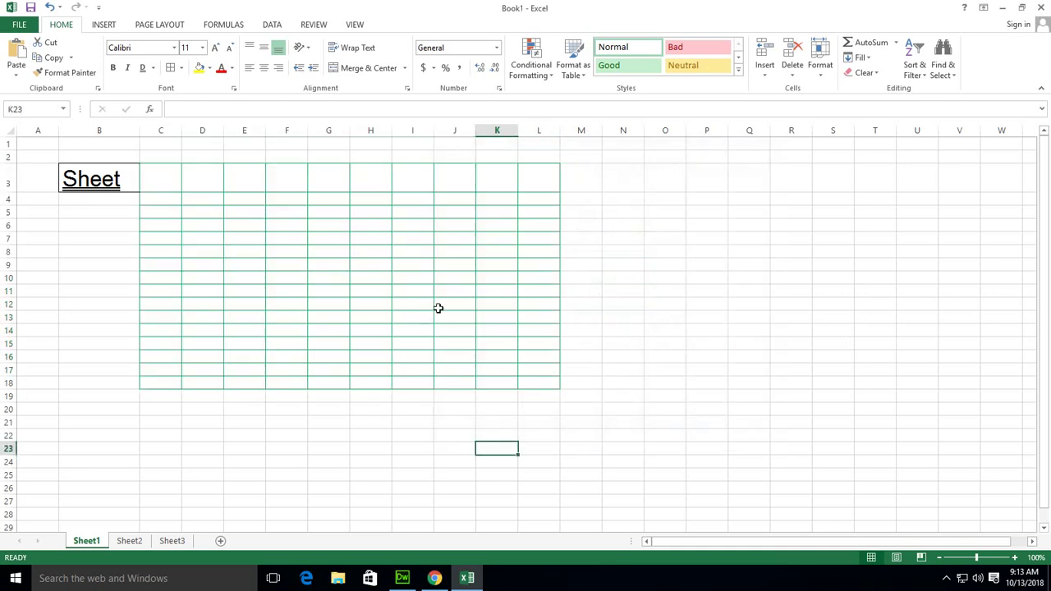
Step: Open the detailed border settings for cell B3 and choose standard yellow as the line color
click(113, 183)
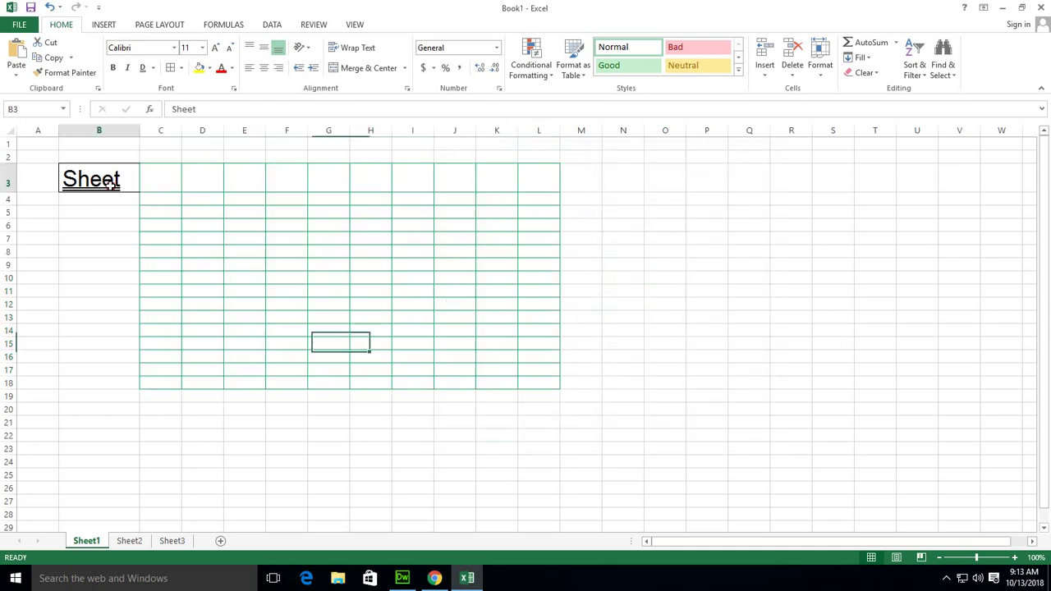
click(180, 68)
click(224, 401)
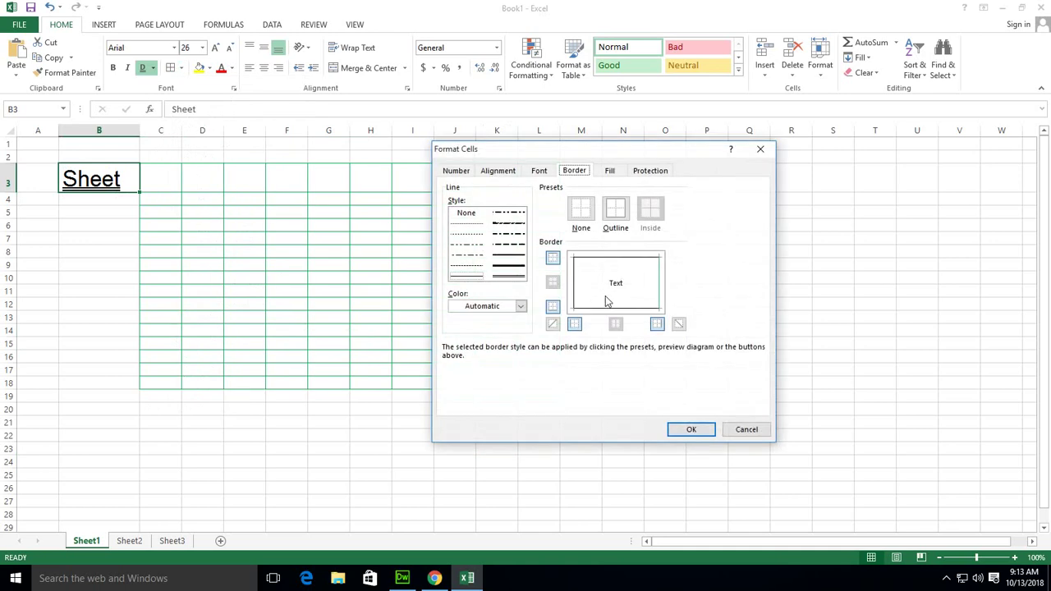
click(521, 306)
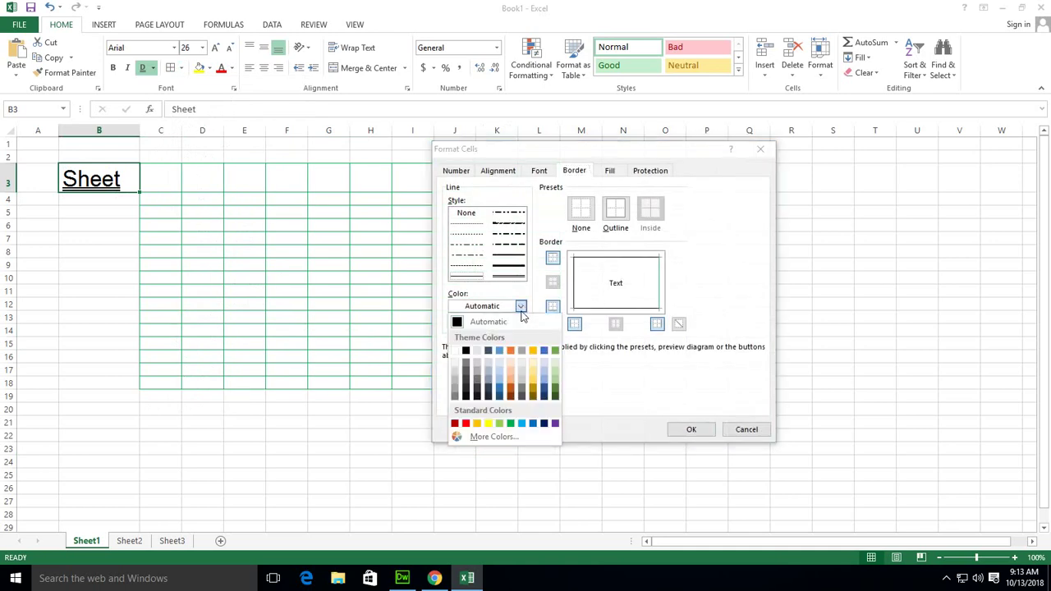
click(487, 424)
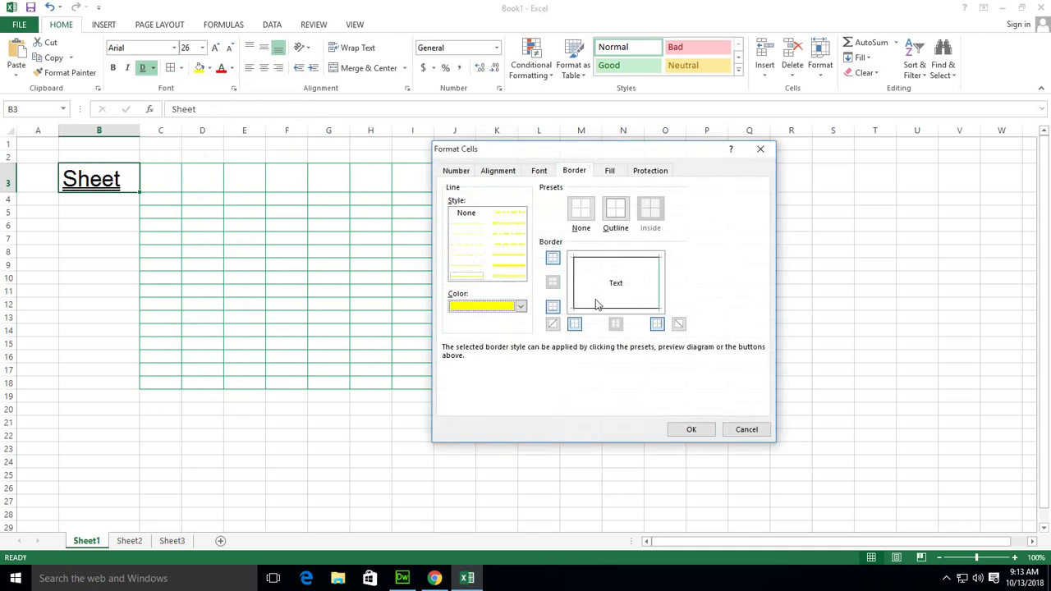
Step: Apply the yellow line to the bottom, top, left and right borders of cell B3 and confirm the formatting
click(552, 306)
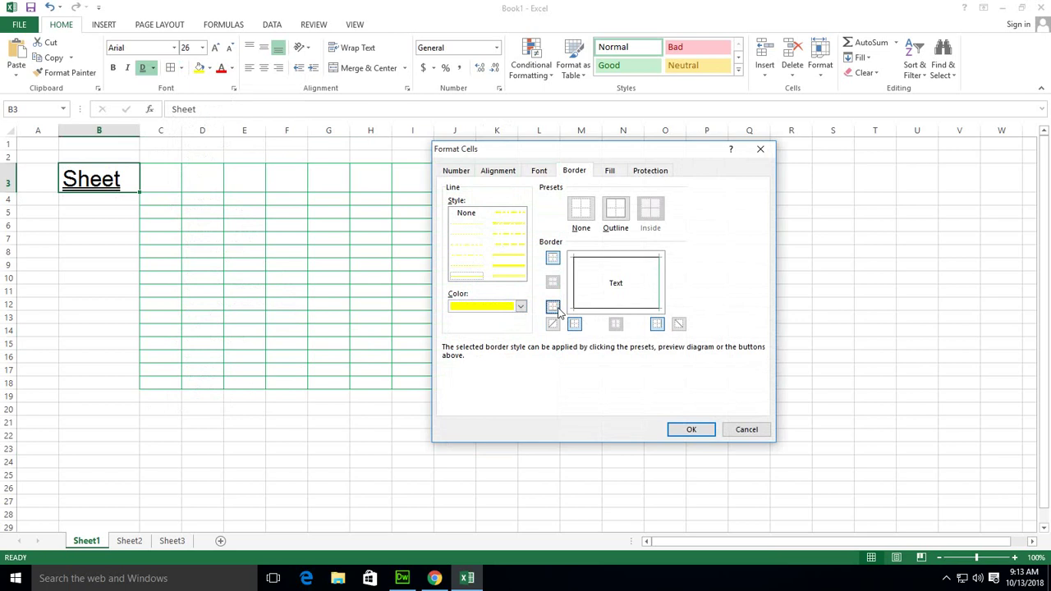
click(553, 258)
click(574, 323)
click(655, 324)
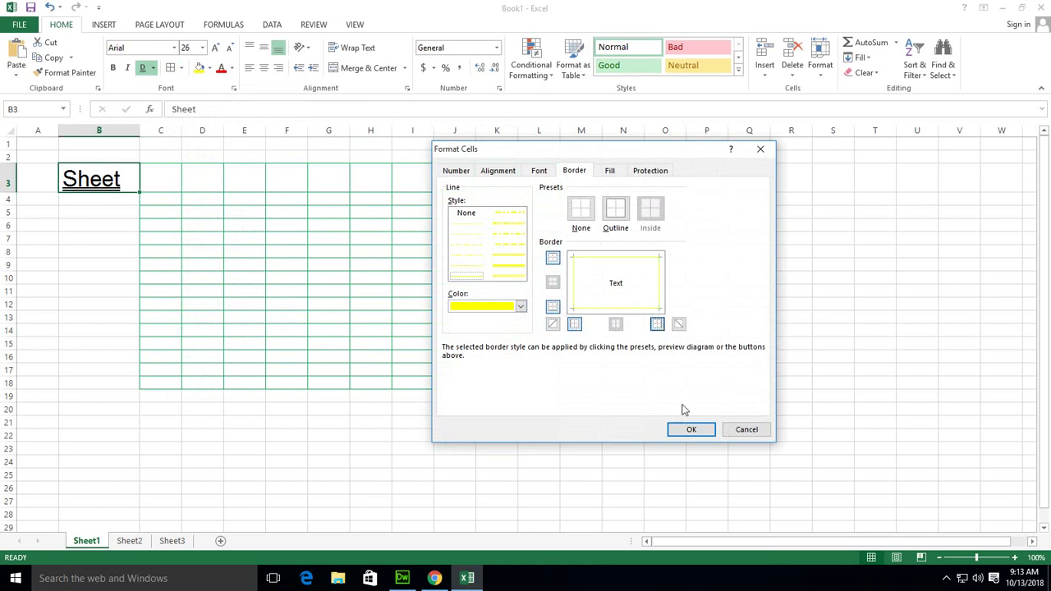
click(689, 428)
click(493, 434)
click(103, 184)
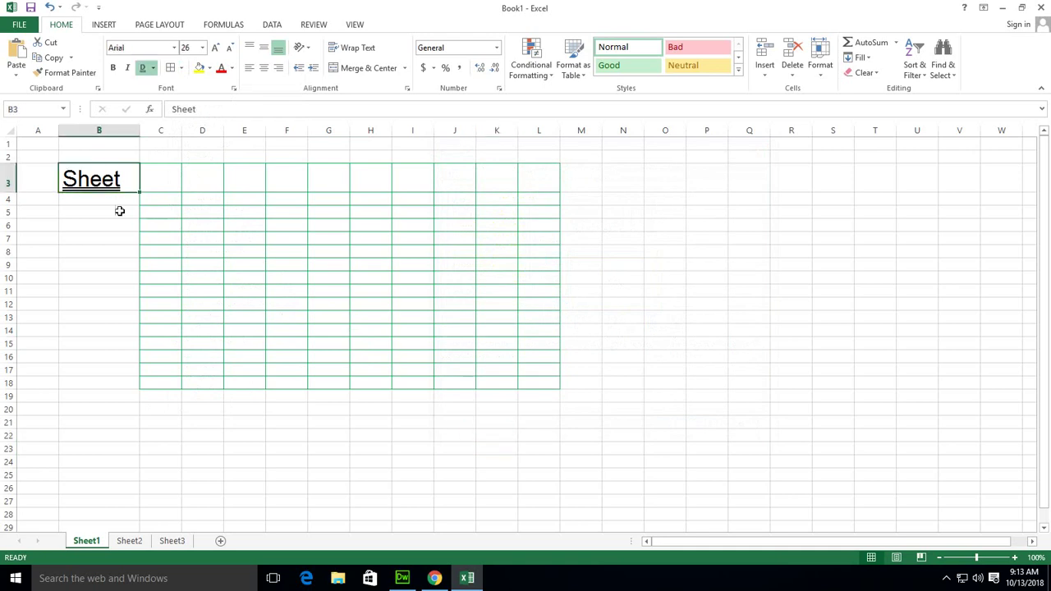
click(127, 219)
Step: Review the Font, Alignment, Number, Protection, Fill and Border settings in the cell format options for B3, leaving them without applying changes
click(128, 188)
click(181, 67)
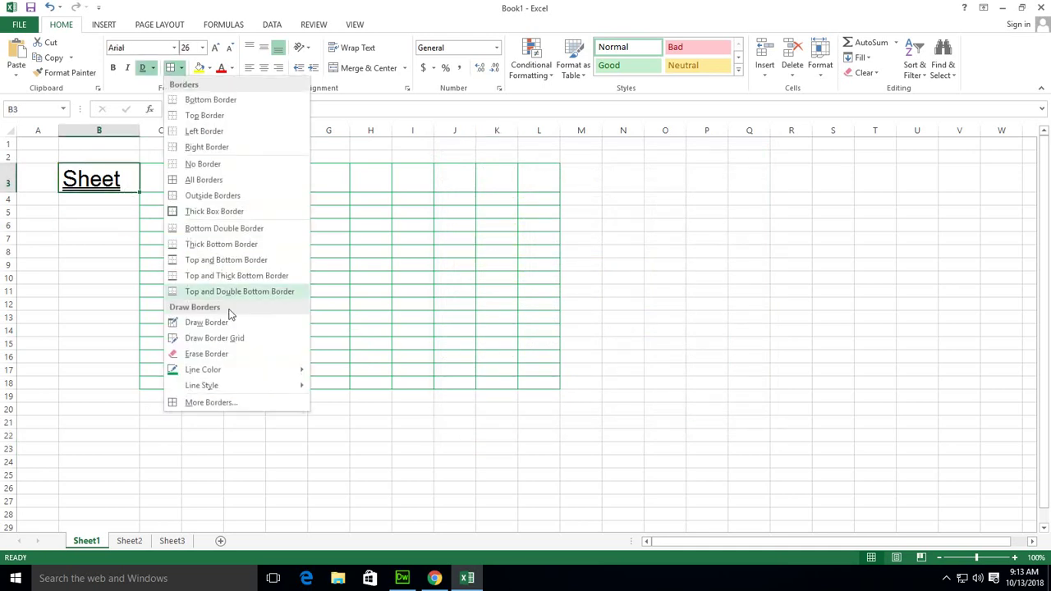
click(233, 402)
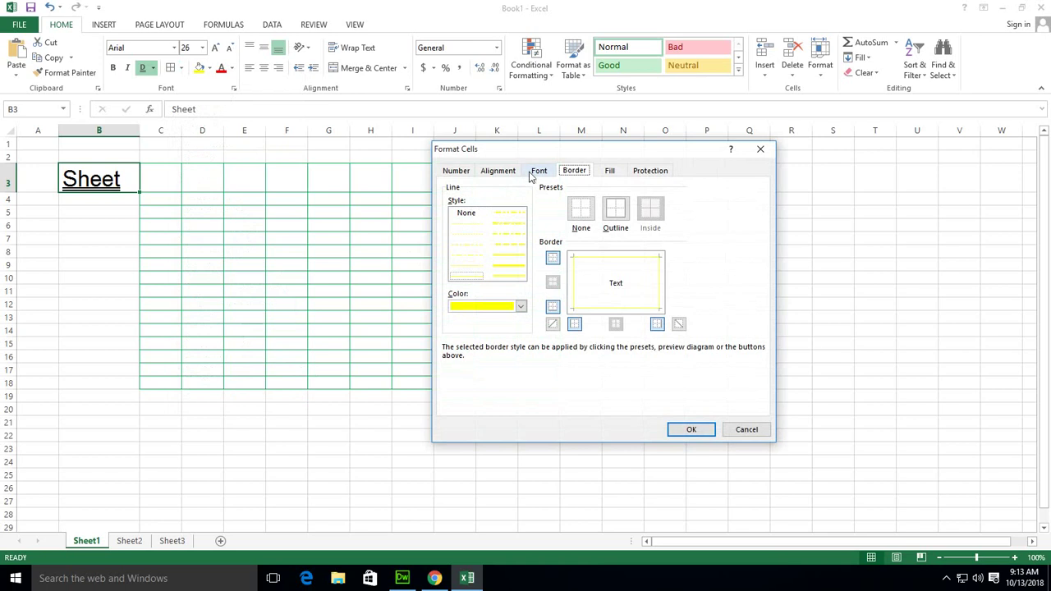
click(531, 176)
click(489, 173)
click(454, 173)
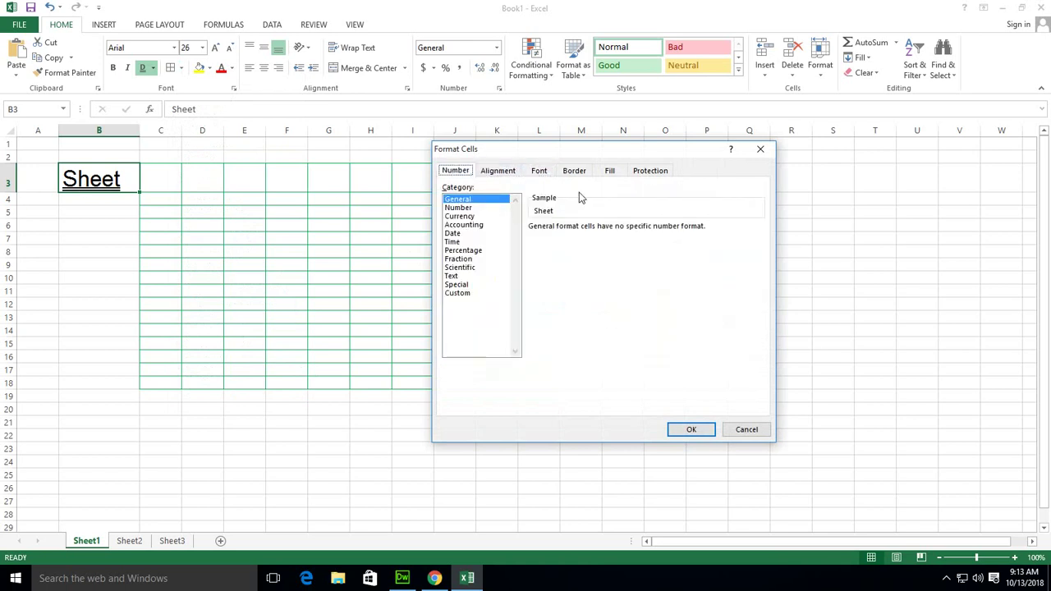
click(655, 172)
click(609, 172)
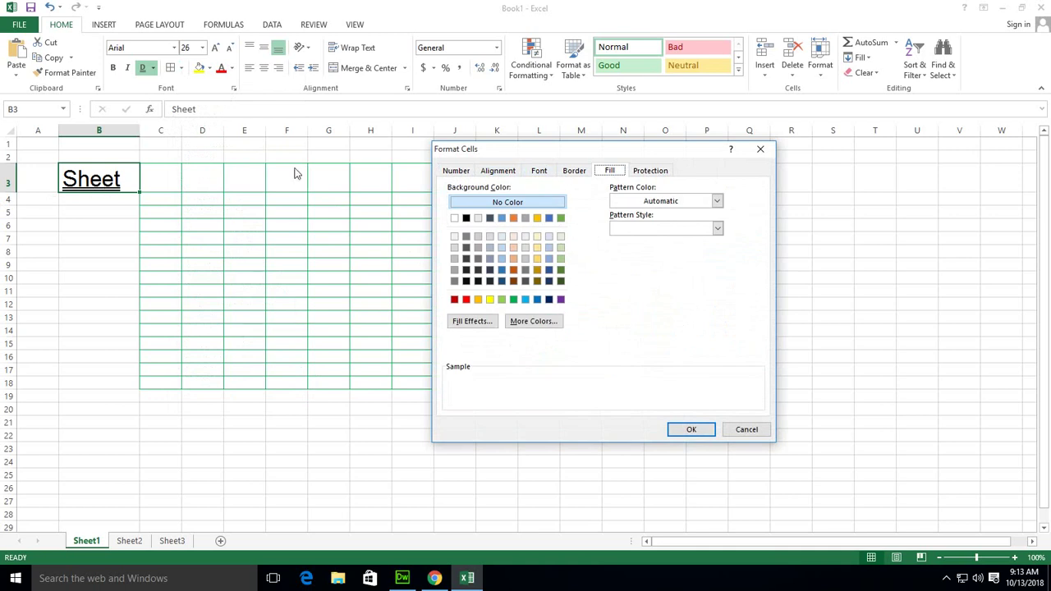
click(566, 174)
click(530, 176)
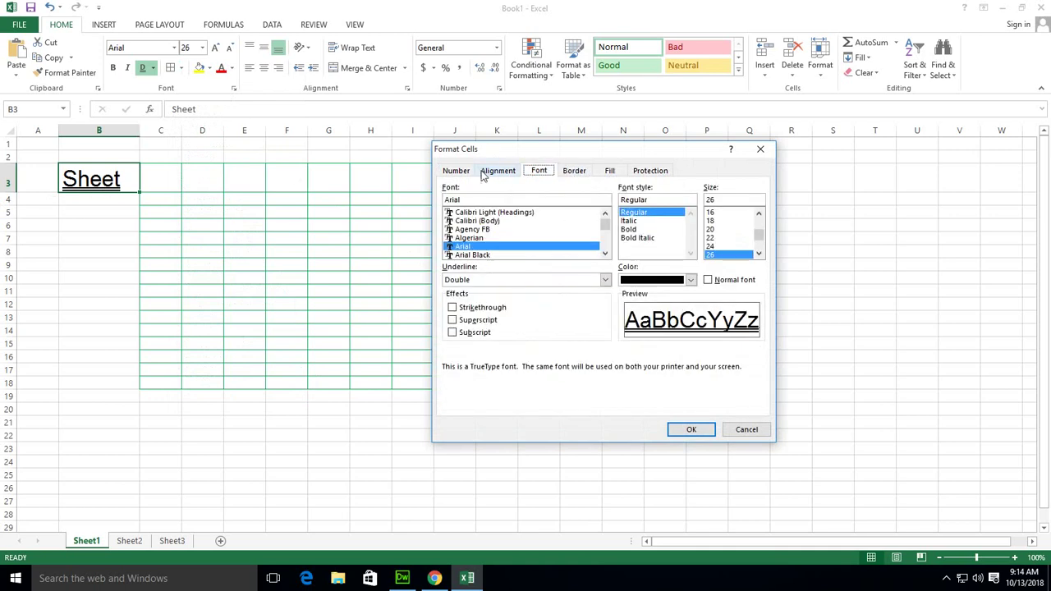
click(745, 429)
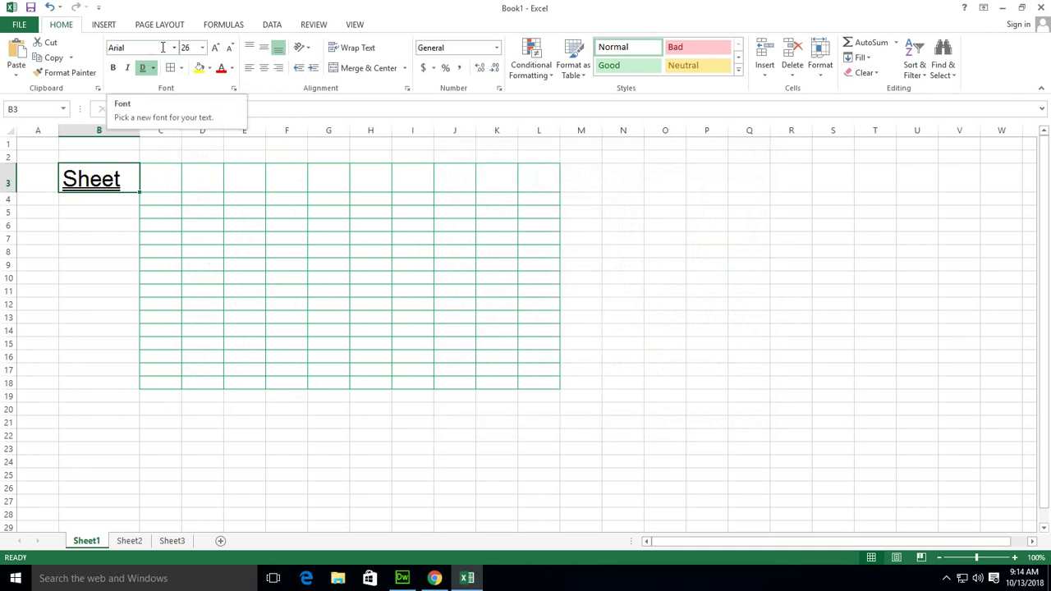
Step: Fill cell C3 with a light grey theme color from the shades under white
click(245, 210)
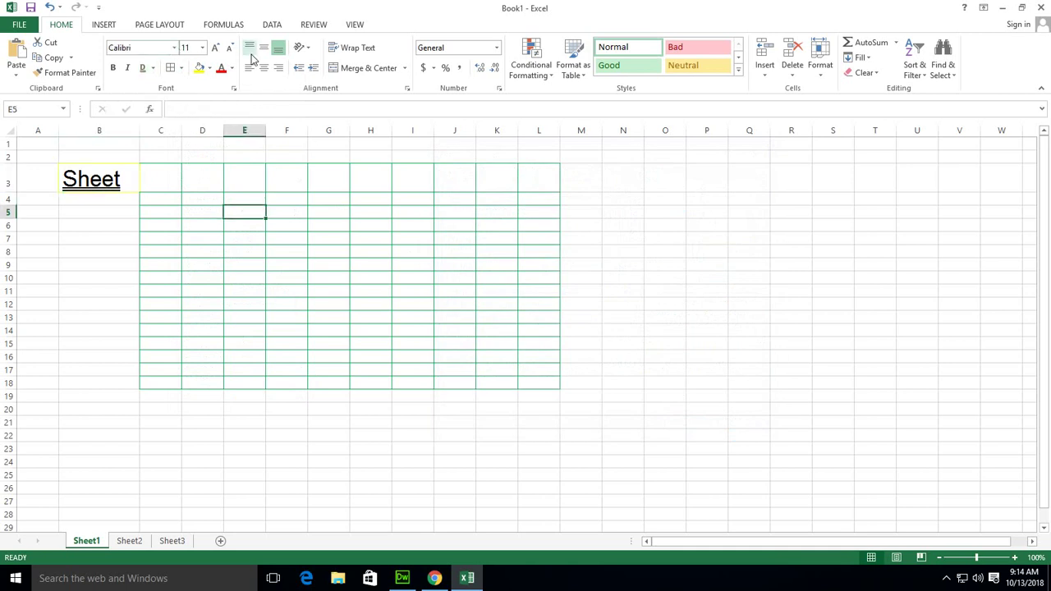
click(100, 200)
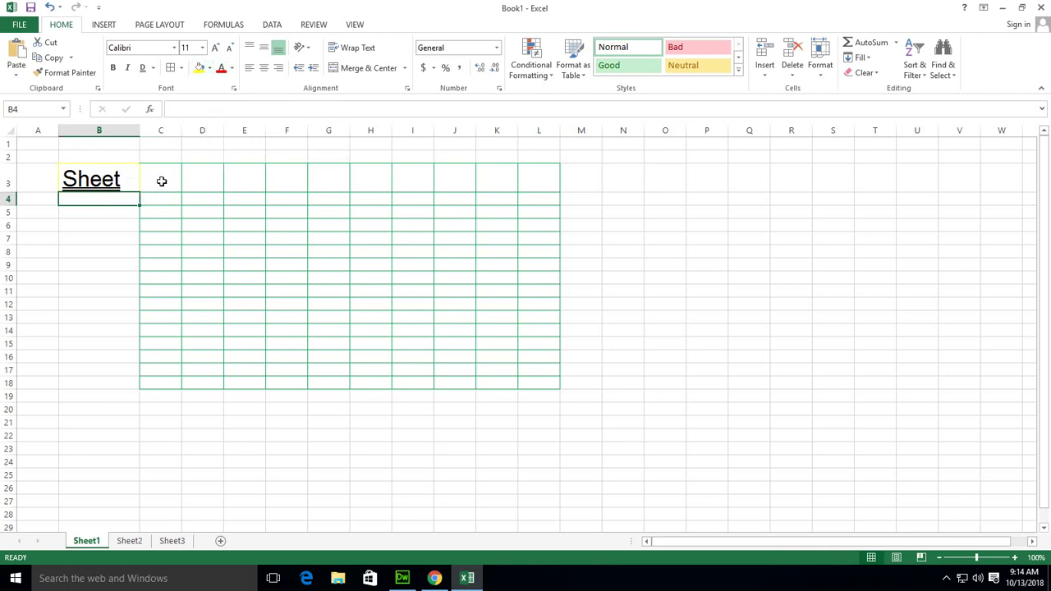
mouse_move(161, 181)
mouse_down()
mouse_move(208, 183)
mouse_move(188, 199)
mouse_move(166, 175)
mouse_up()
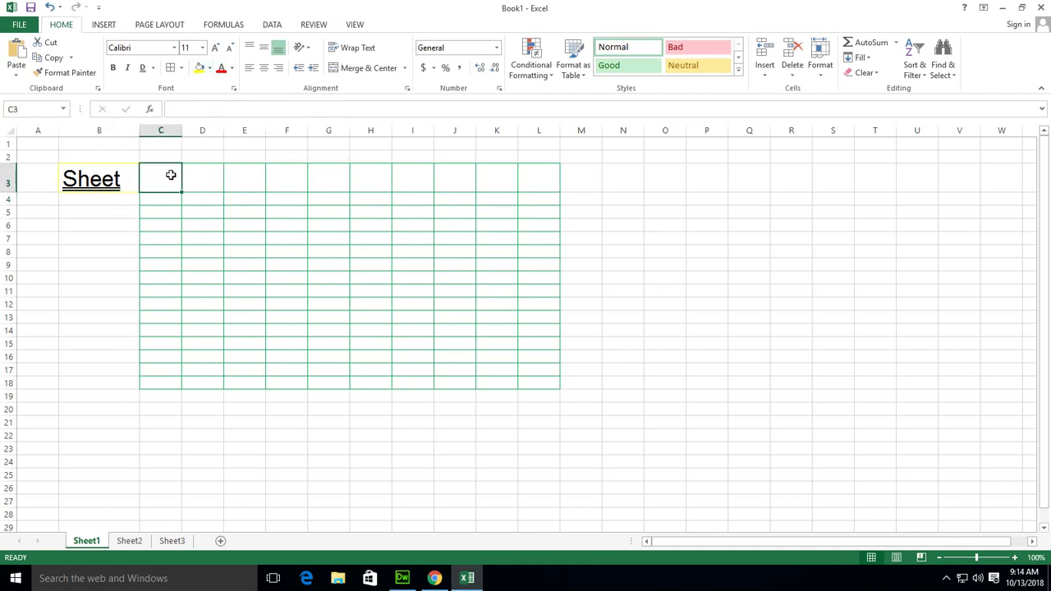
click(210, 68)
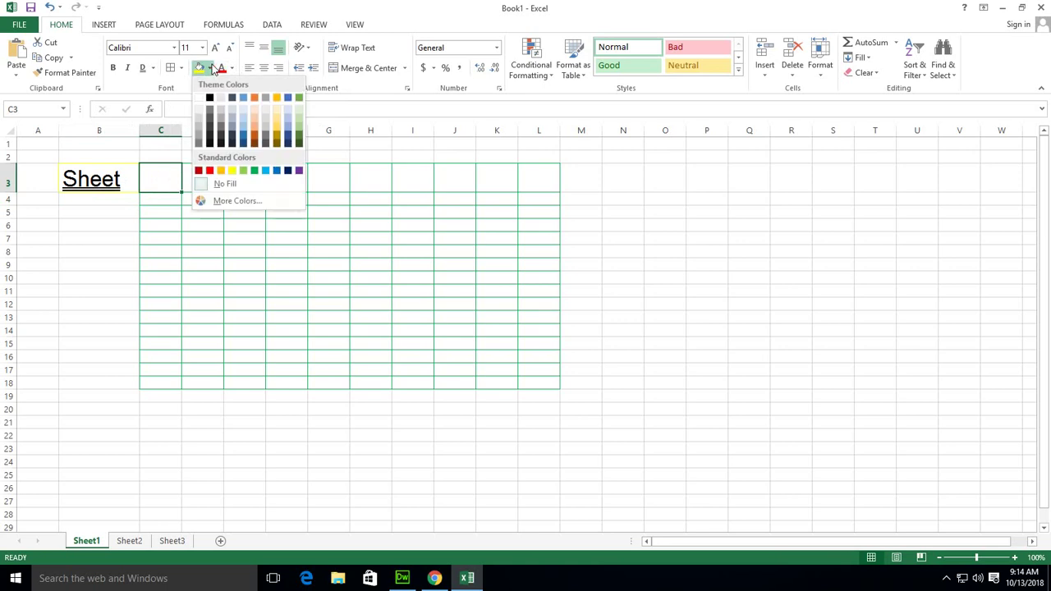
click(197, 125)
click(197, 284)
Step: Apply the same grey fill across the header row range C3:L3
drag(184, 178, 534, 172)
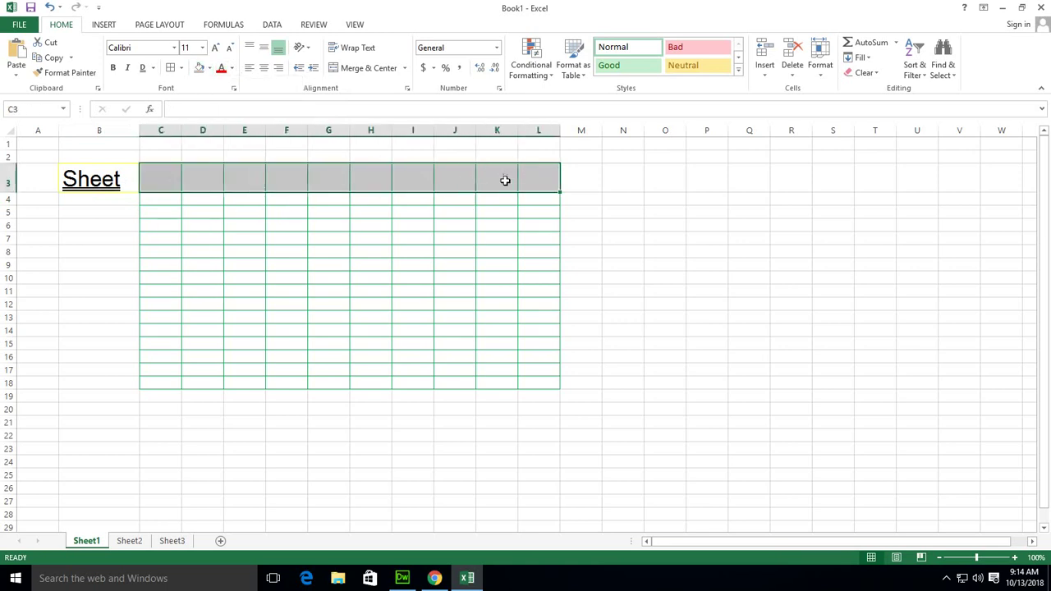
click(199, 67)
click(254, 277)
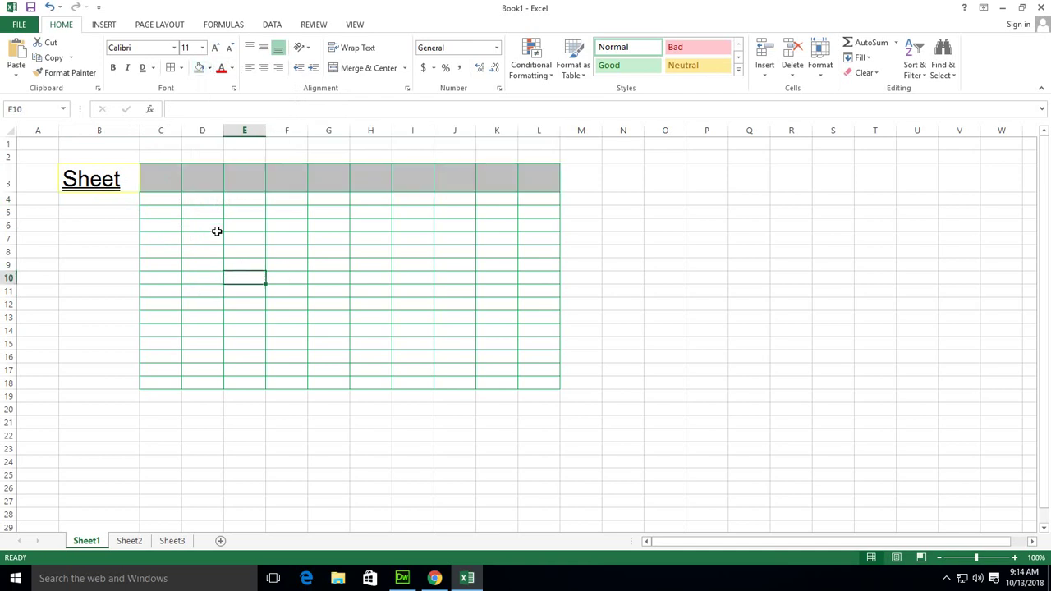
drag(191, 211, 420, 279)
click(387, 360)
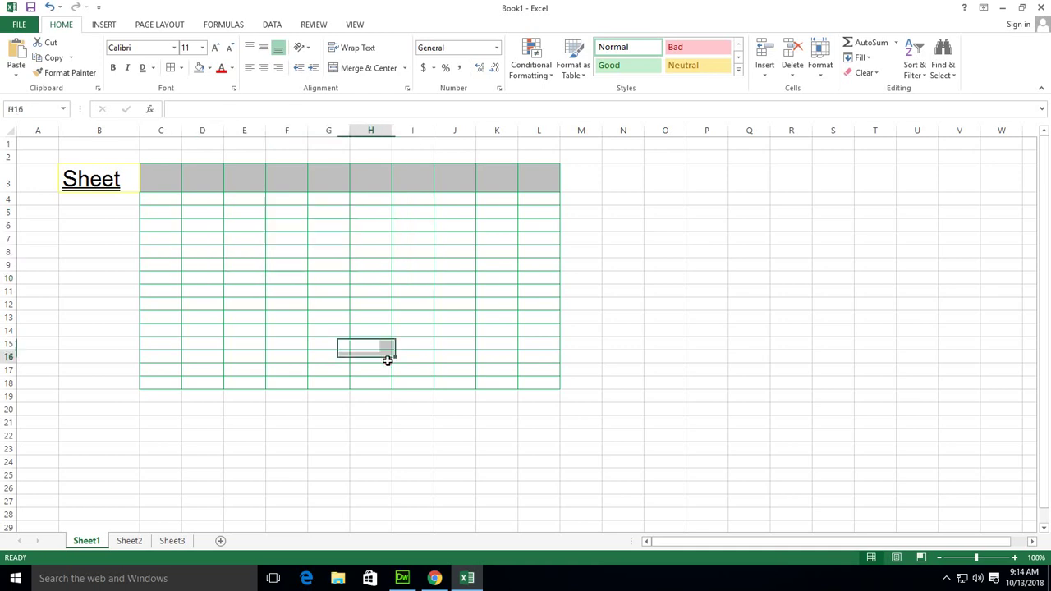
click(310, 292)
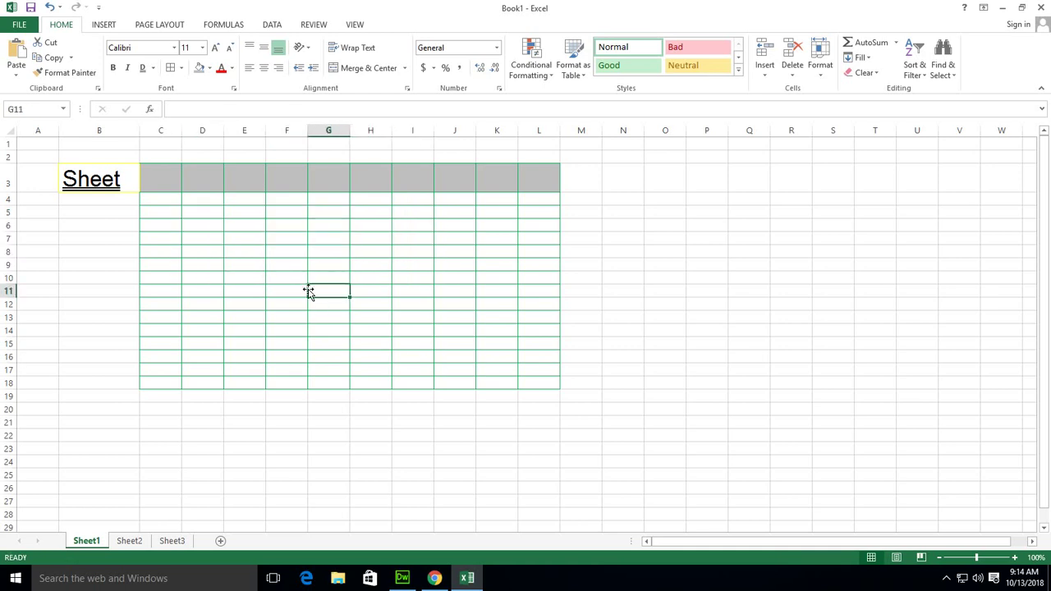
click(263, 266)
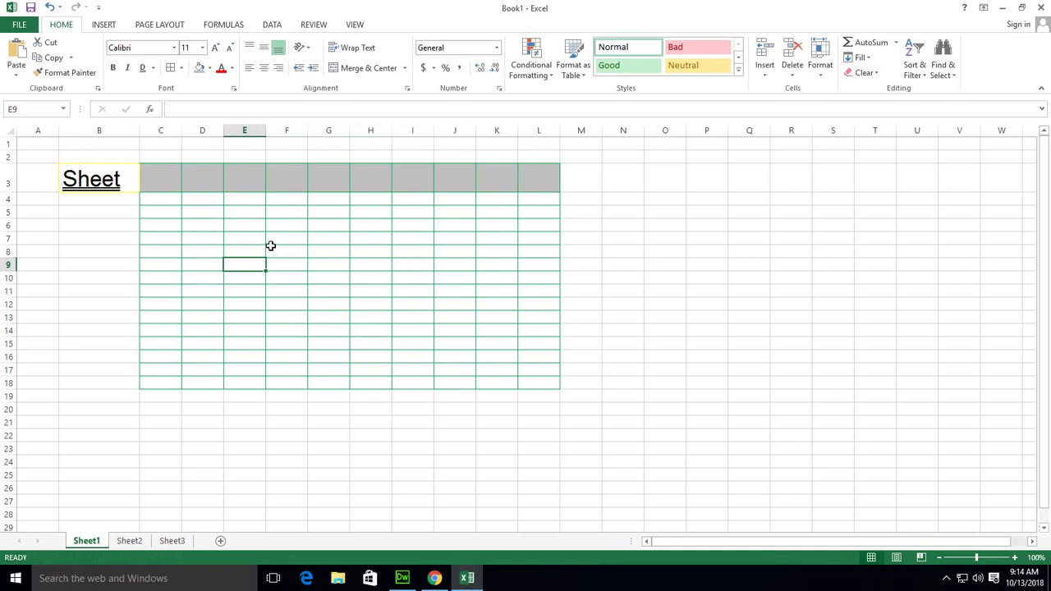
click(246, 215)
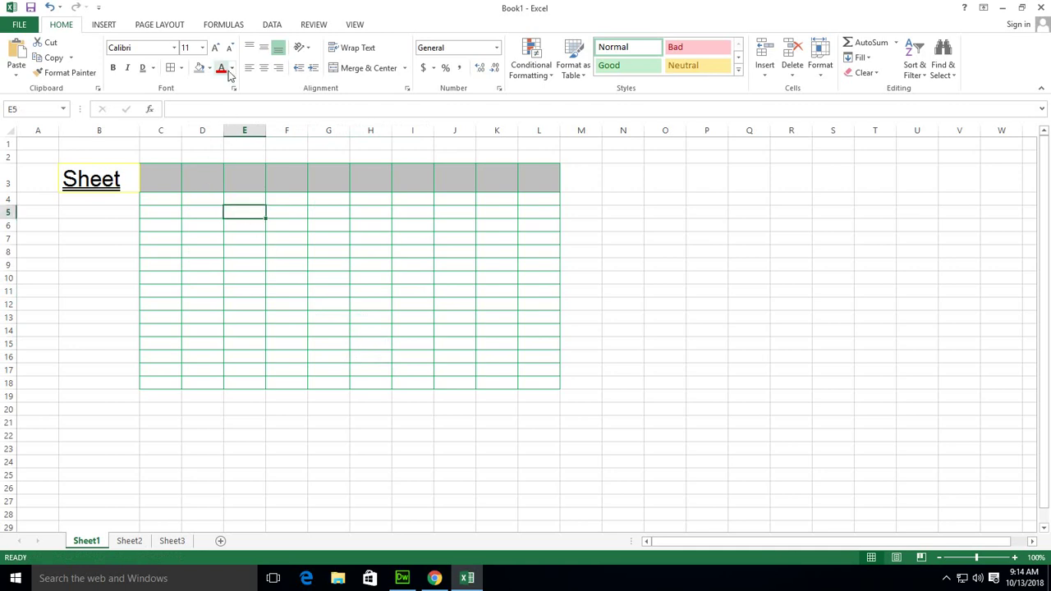
Step: Change the font color of the text "Sheet" in cell B3 to standard purple
click(115, 173)
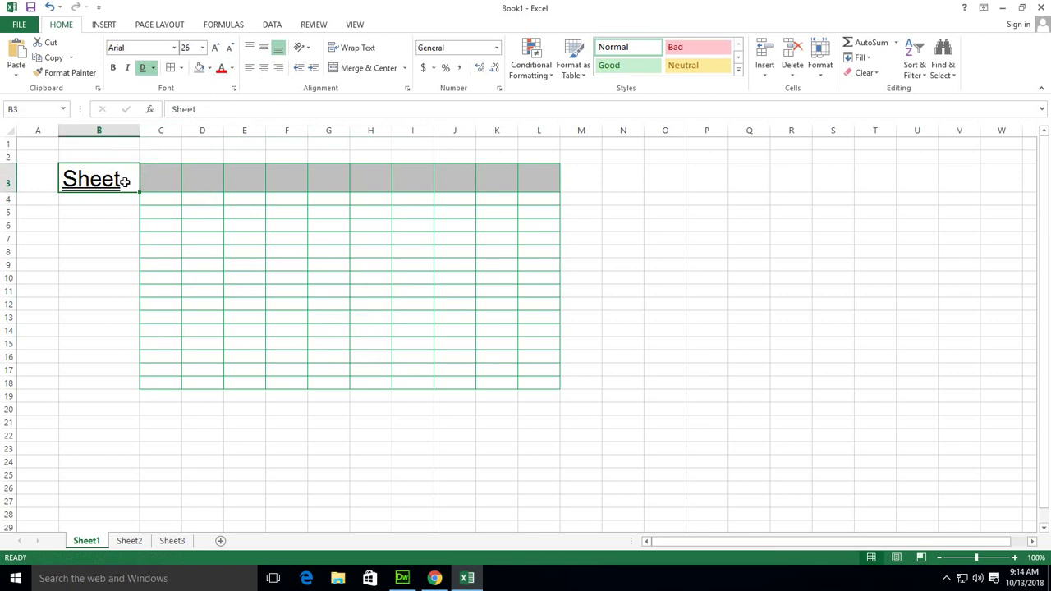
click(232, 68)
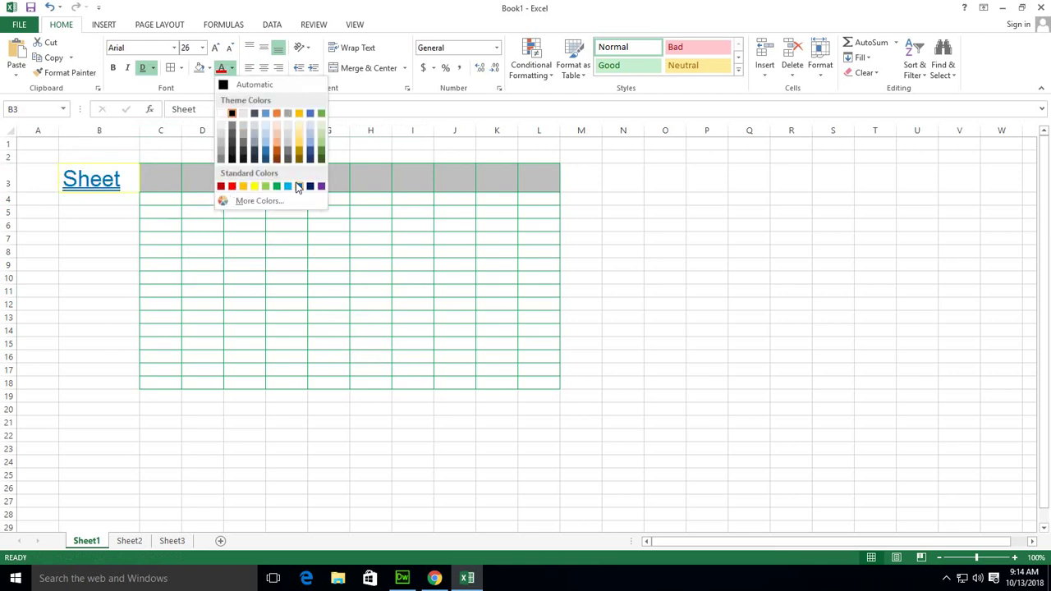
click(321, 187)
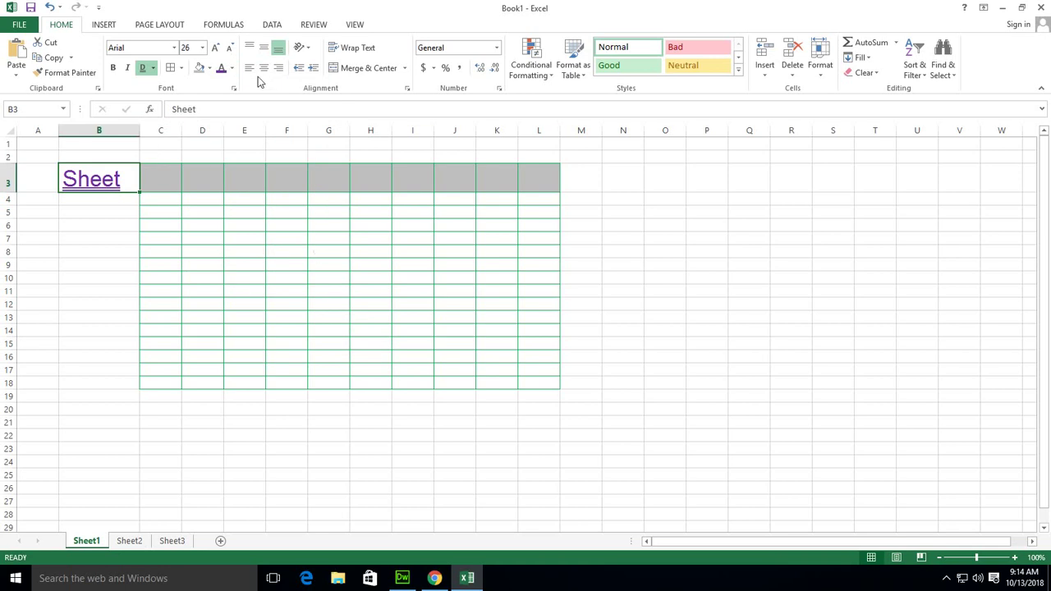